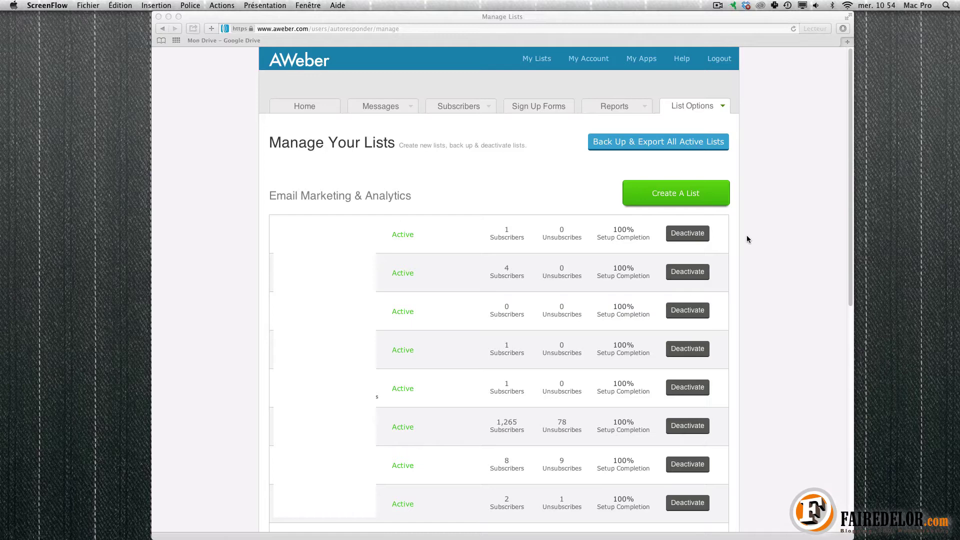
Step: Create a new mailing list and name it boite-commande
{"action": "left_click", "coordinate": [748, 239]}
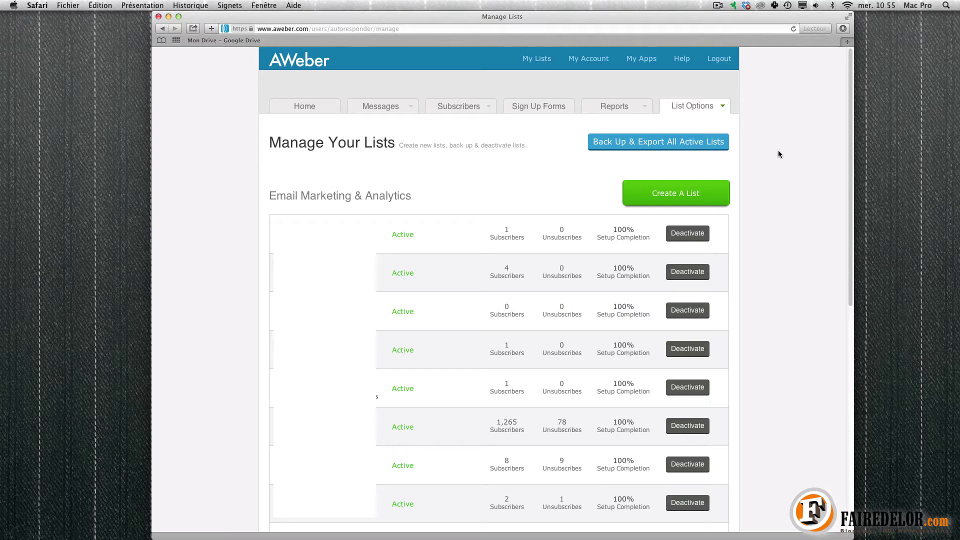
{"action": "left_click", "coordinate": [684, 198]}
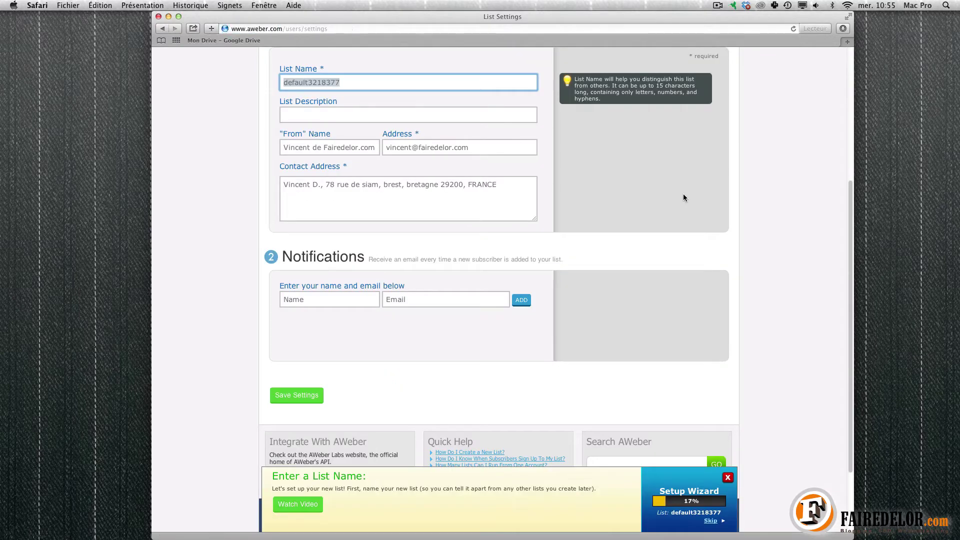
{"action": "scroll", "coordinate": [683, 197], "scroll_direction": "down", "scroll_amount": 2}
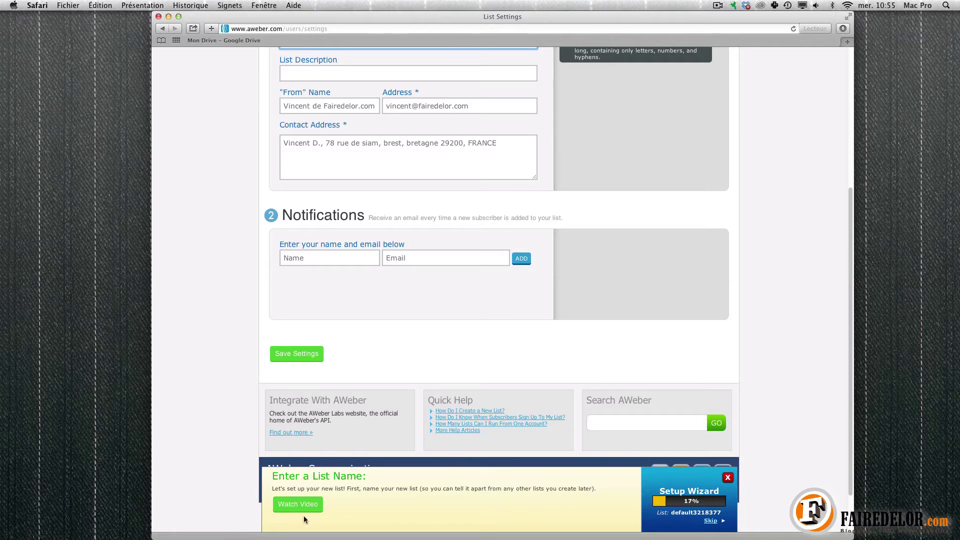
{"action": "scroll", "coordinate": [356, 412], "scroll_direction": "up", "scroll_amount": 4}
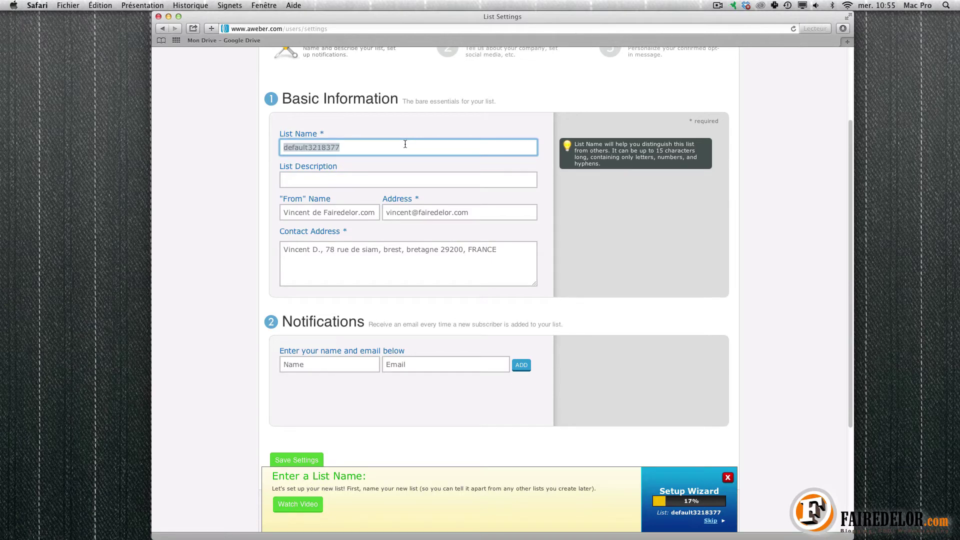
{"action": "type", "text": "boite-commande"}
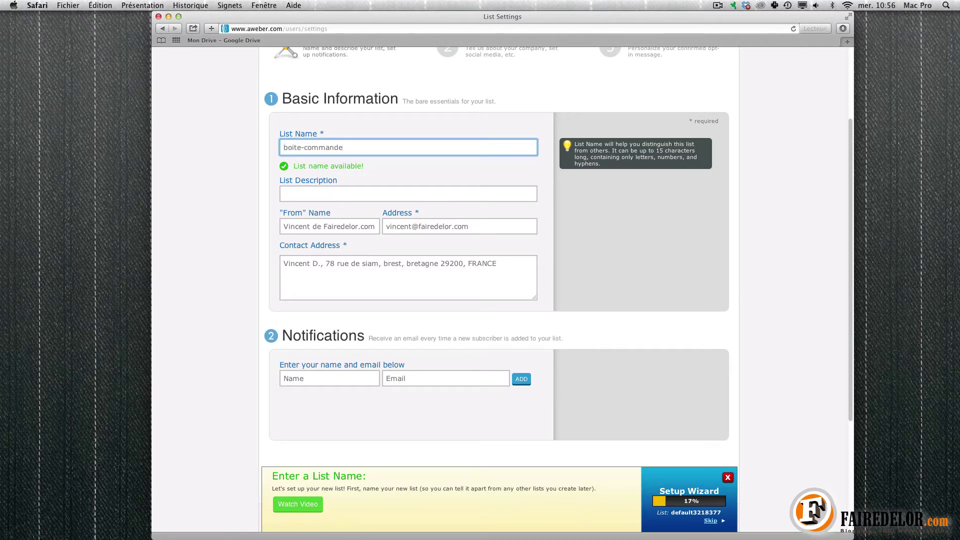
Step: Enter "Boiteamouette - Commandes" as the list description
{"action": "mouse_move", "coordinate": [404, 198]}
{"action": "left_click", "coordinate": [311, 195]}
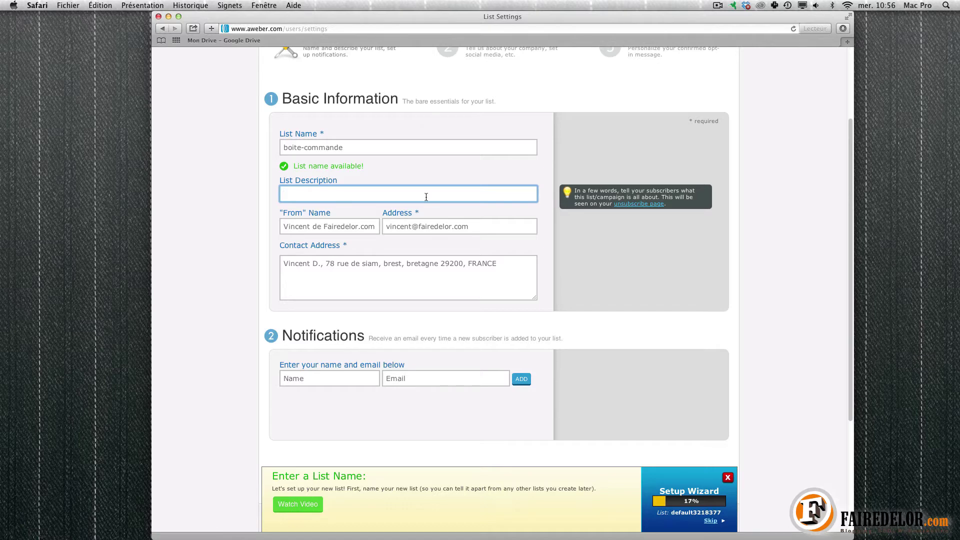
{"action": "left_click", "coordinate": [375, 148]}
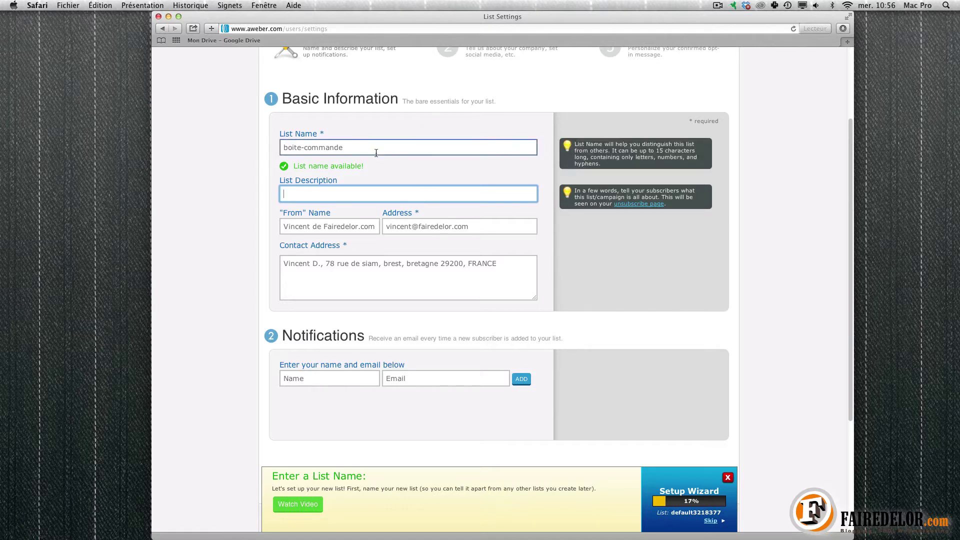
{"action": "left_click", "coordinate": [387, 195]}
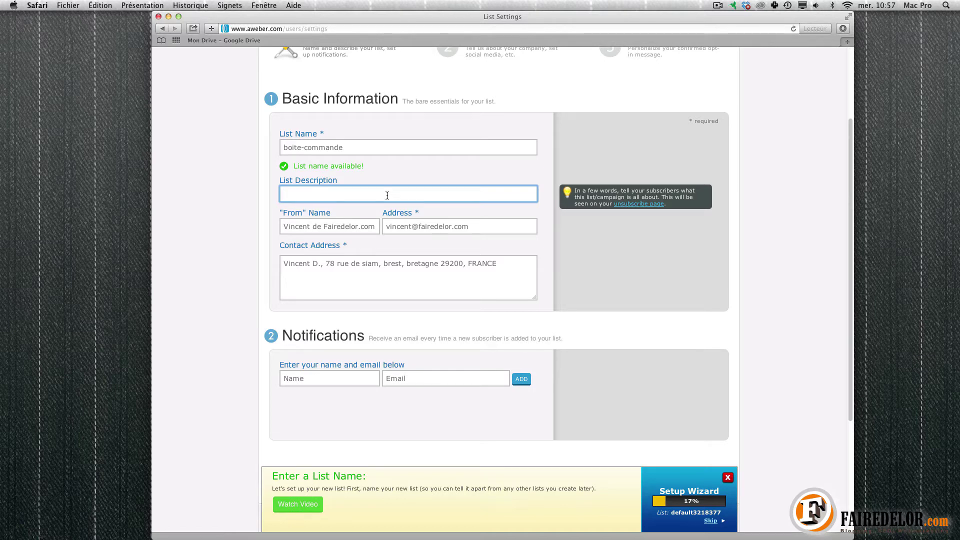
{"action": "type", "text": "Boiteamouette -"}
{"action": "type", "text": "Commandes"}
Step: Replace the site part of the "From" name with Boiteamouette.com
{"action": "left_click", "coordinate": [321, 225]}
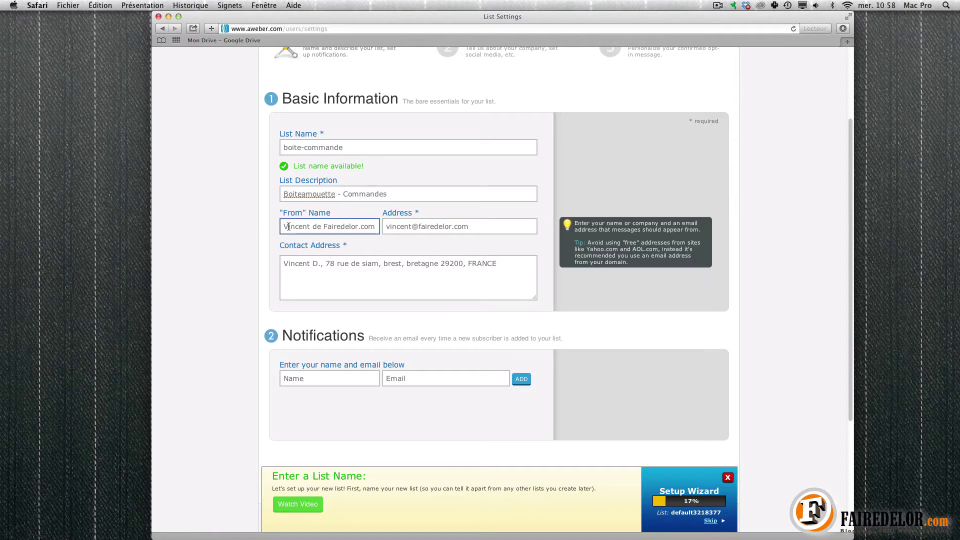
{"action": "left_click", "coordinate": [400, 227]}
{"action": "left_click", "coordinate": [325, 227]}
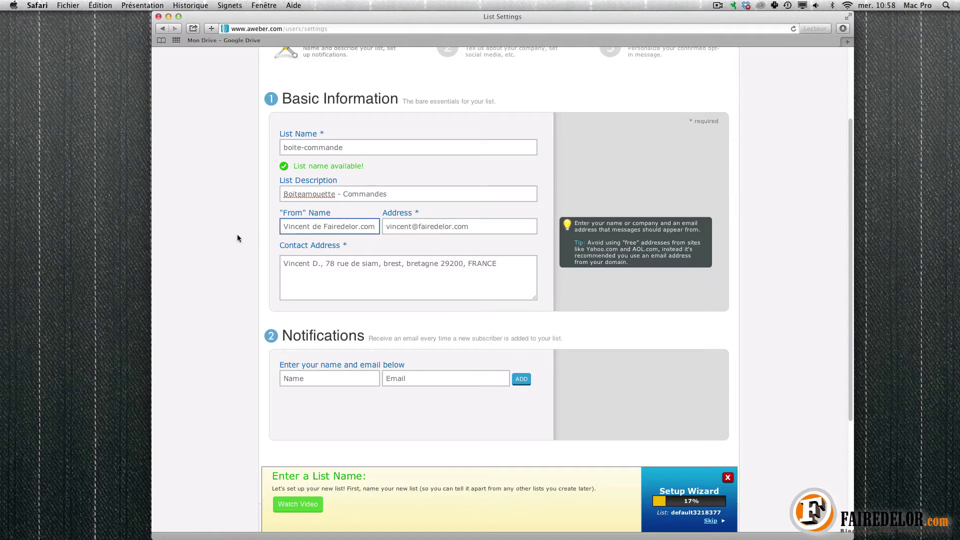
{"action": "double_click", "coordinate": [337, 227]}
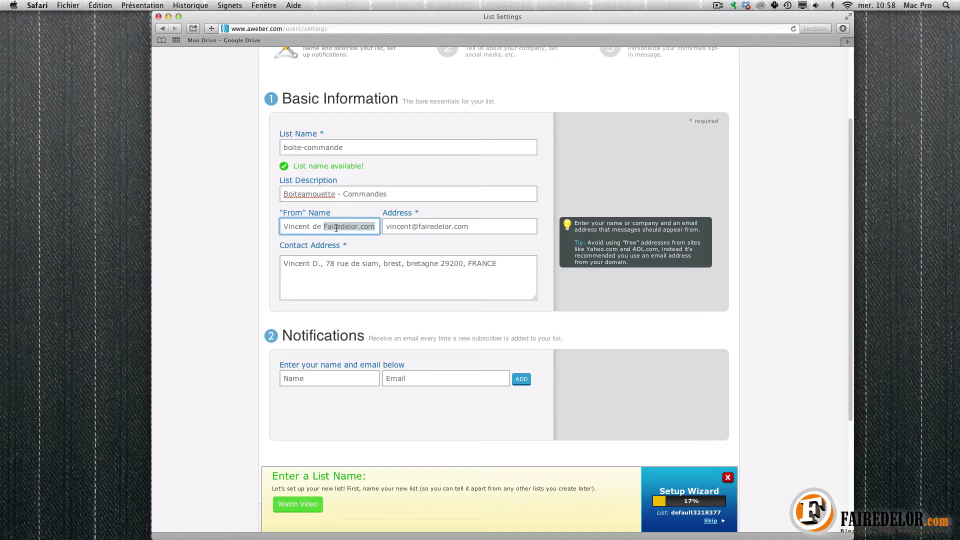
{"action": "type", "text": "Boiteamouette.com"}
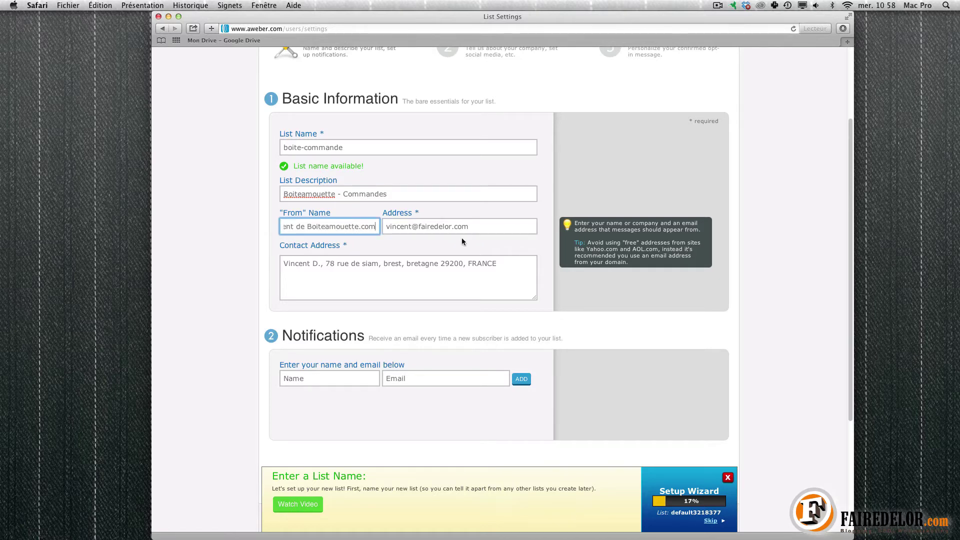
Step: Replace the sender address with the Boiteamouette contact e-mail
{"action": "left_click", "coordinate": [475, 226]}
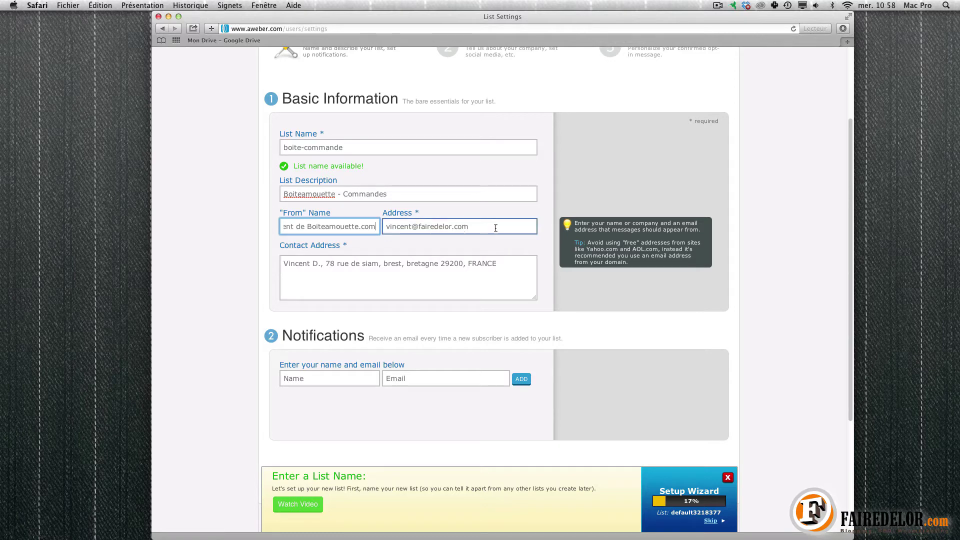
{"action": "key", "text": "Tab"}
{"action": "left_click", "coordinate": [253, 216]}
{"action": "key", "text": "Tab"}
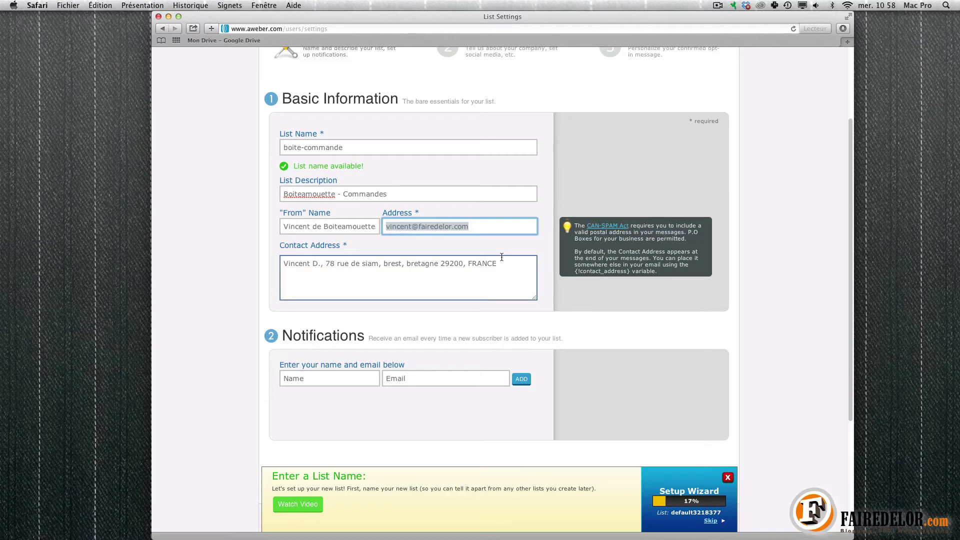
{"action": "key", "text": "shift+Tab"}
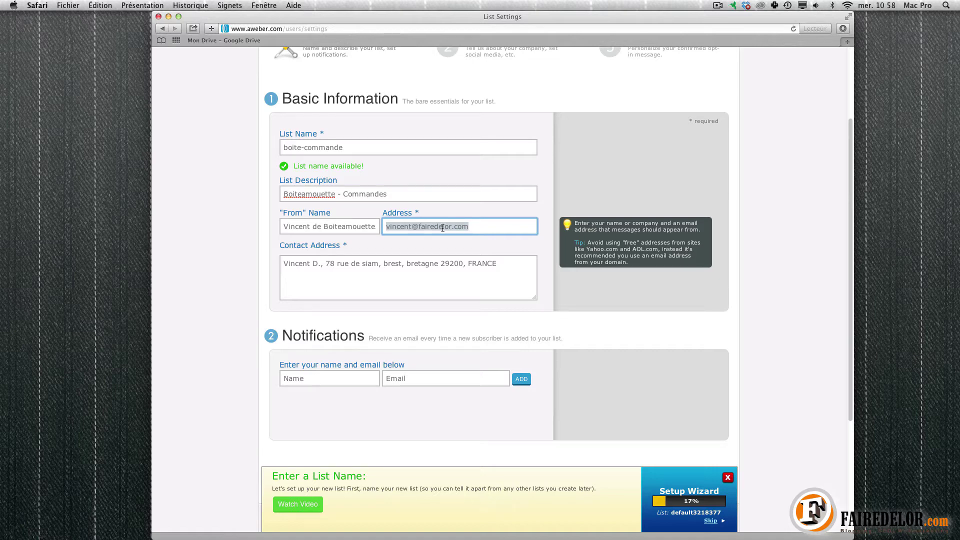
{"action": "key", "text": "super+v"}
{"action": "left_click", "coordinate": [328, 266]}
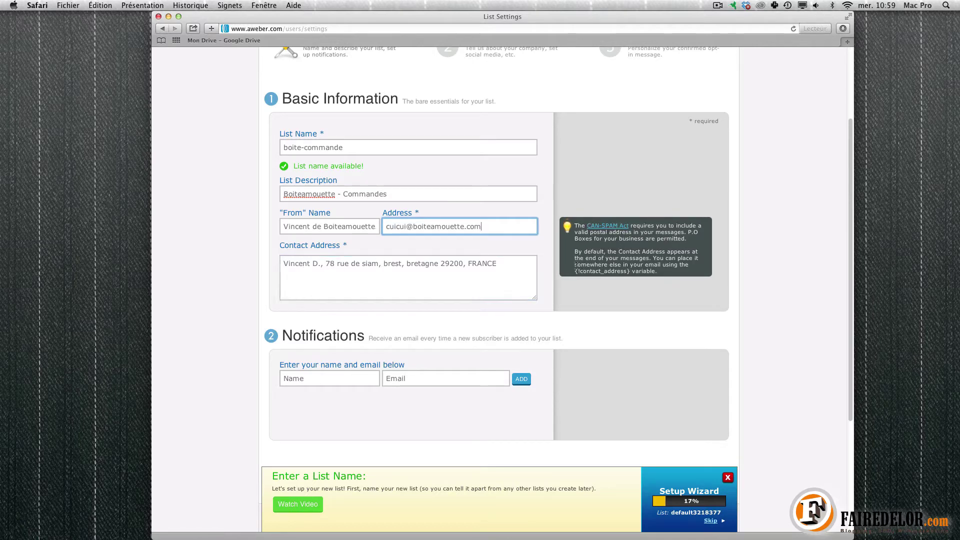
{"action": "left_click", "coordinate": [515, 227]}
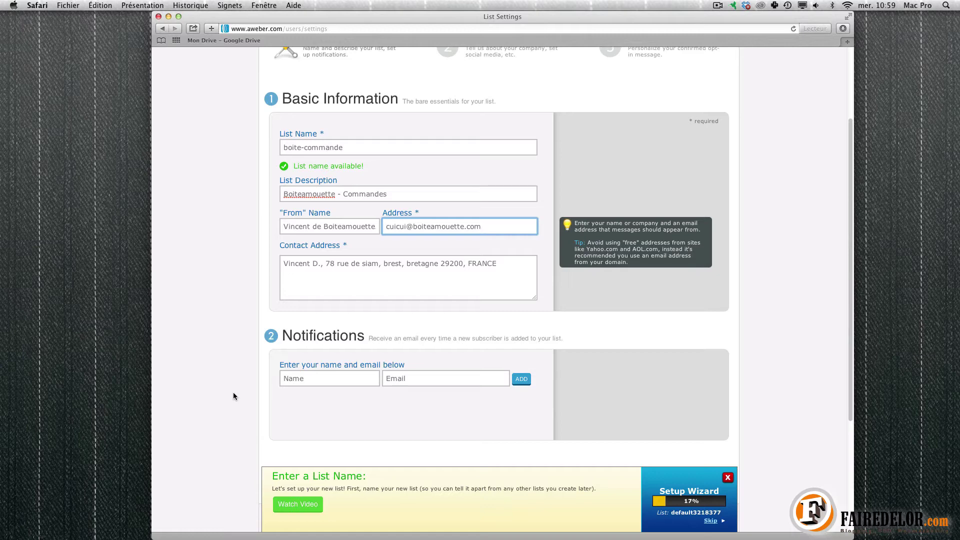
Step: Leave the subscriber notification name and e-mail blank and save the list's basic settings
{"action": "left_click", "coordinate": [346, 379]}
{"action": "left_click", "coordinate": [476, 379]}
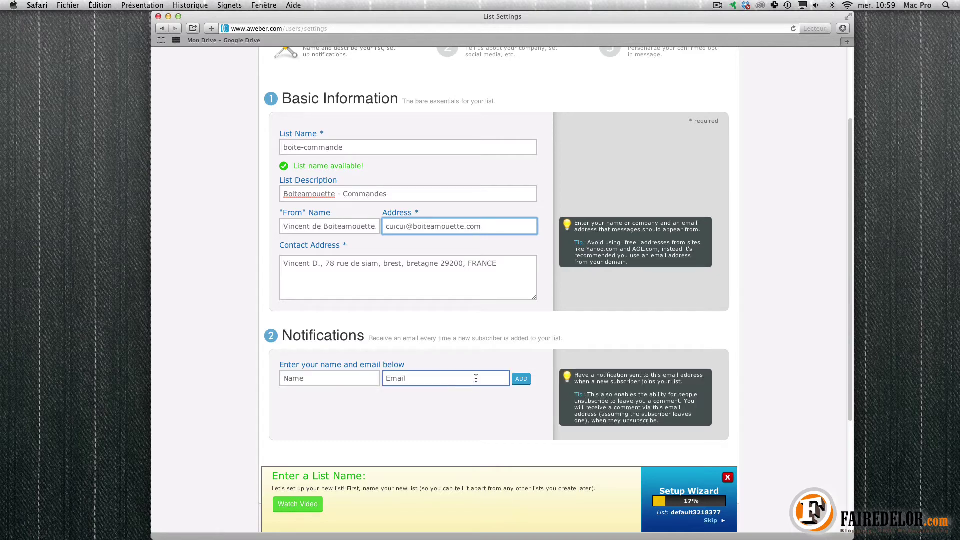
{"action": "left_click", "coordinate": [429, 452]}
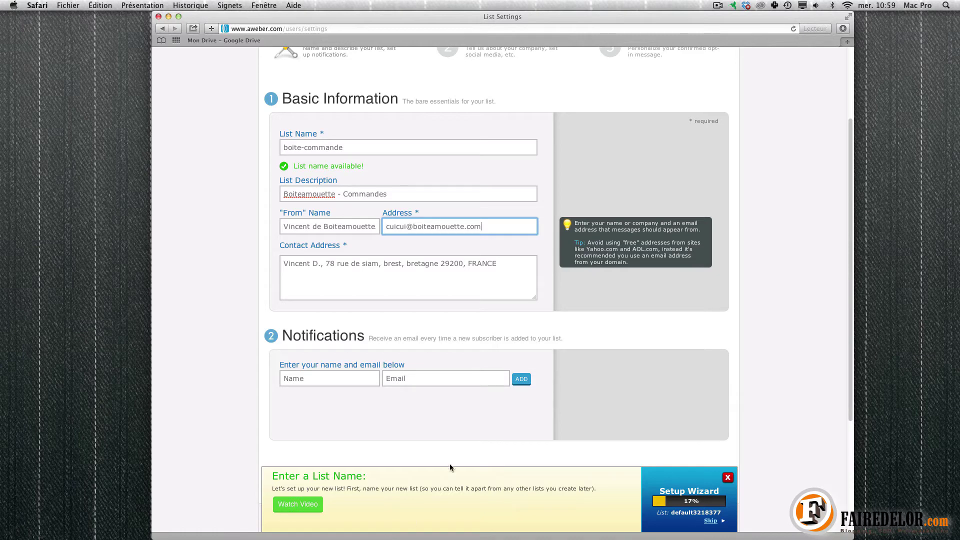
{"action": "scroll", "coordinate": [456, 433], "scroll_direction": "down", "scroll_amount": 5}
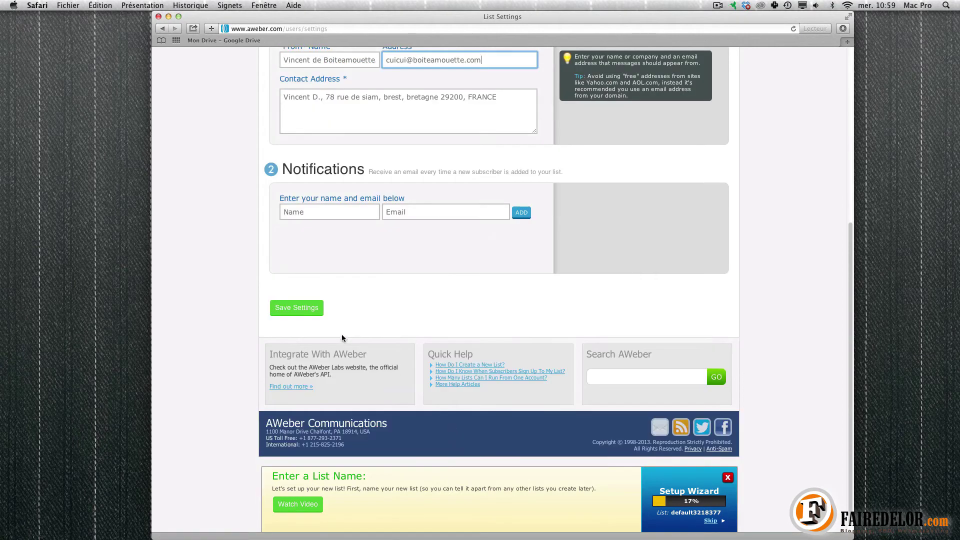
{"action": "left_click", "coordinate": [318, 309]}
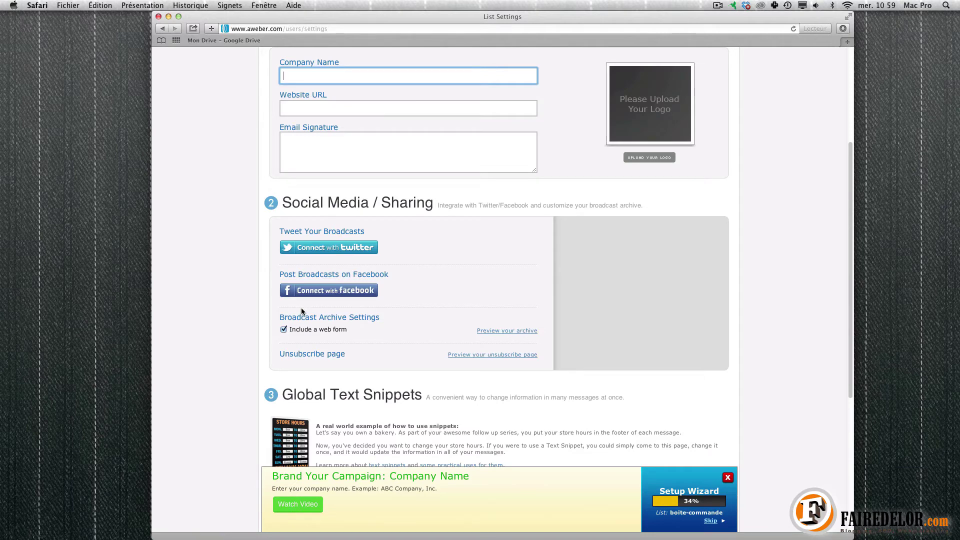
{"action": "scroll", "coordinate": [367, 332], "scroll_direction": "up", "scroll_amount": 5}
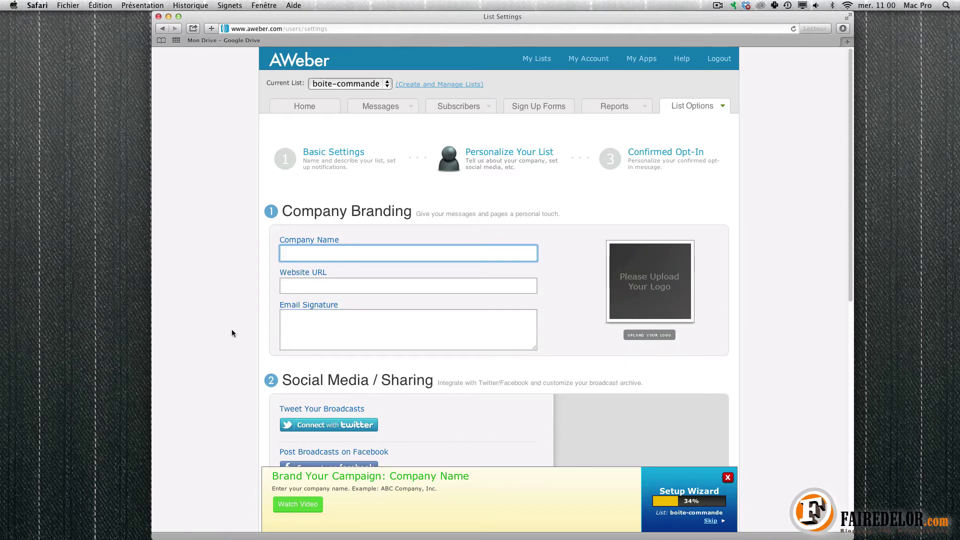
{"action": "scroll", "coordinate": [231, 334], "scroll_direction": "down", "scroll_amount": 2}
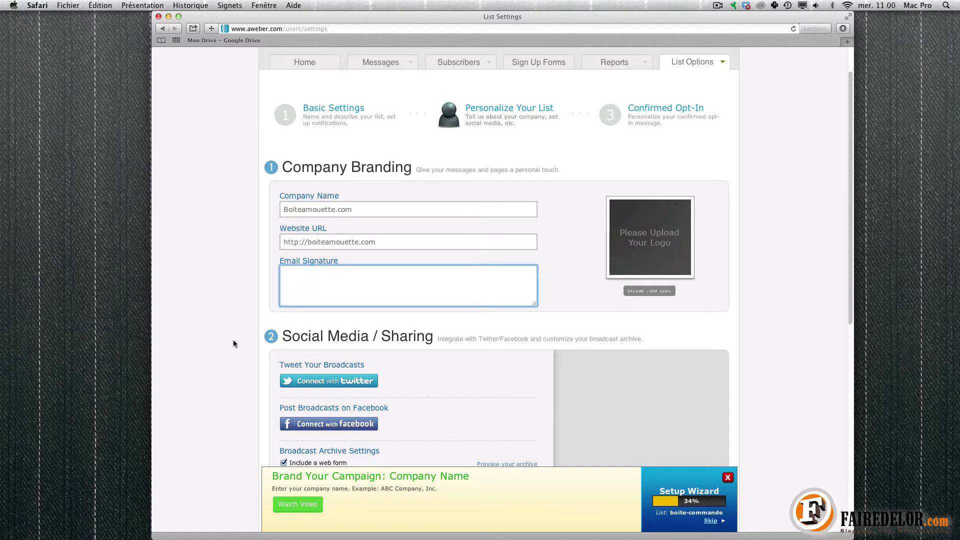
Step: Exclude the web form from the broadcast archive and save the list's personalization settings without adding a text snippet
{"action": "scroll", "coordinate": [234, 344], "scroll_direction": "down", "scroll_amount": 4}
{"action": "scroll", "coordinate": [242, 331], "scroll_direction": "down", "scroll_amount": 3}
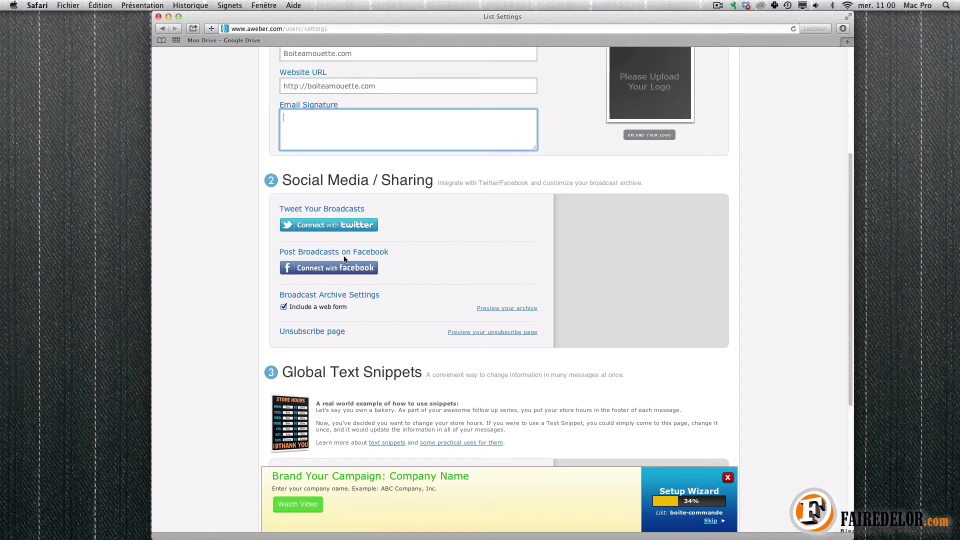
{"action": "left_click", "coordinate": [284, 307]}
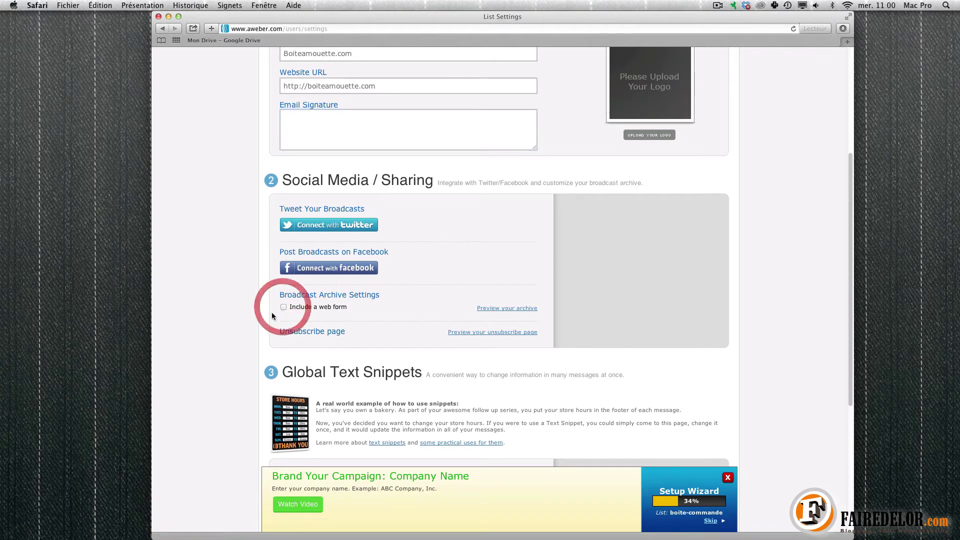
{"action": "scroll", "coordinate": [244, 310], "scroll_direction": "down", "scroll_amount": 3}
{"action": "scroll", "coordinate": [244, 310], "scroll_direction": "down", "scroll_amount": 1}
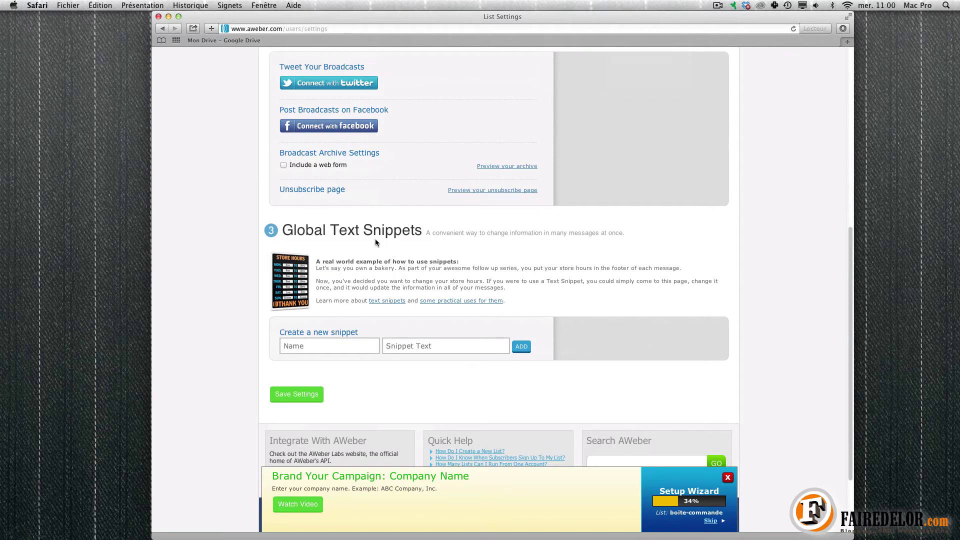
{"action": "left_click", "coordinate": [353, 347]}
{"action": "left_click", "coordinate": [311, 396]}
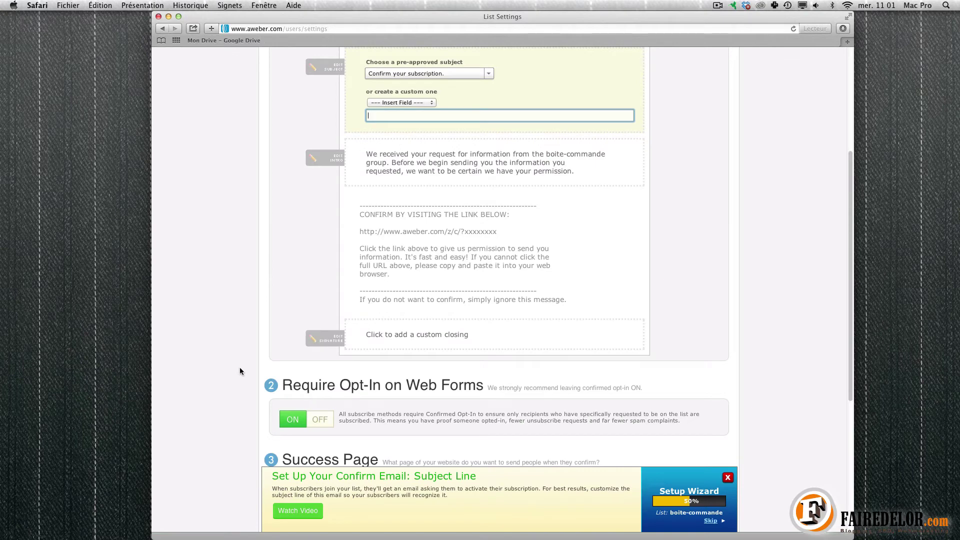
Step: Choose the pre-approved subject "Confirm your subscription." for the confirmation message
{"action": "scroll", "coordinate": [235, 402], "scroll_direction": "up", "scroll_amount": 3}
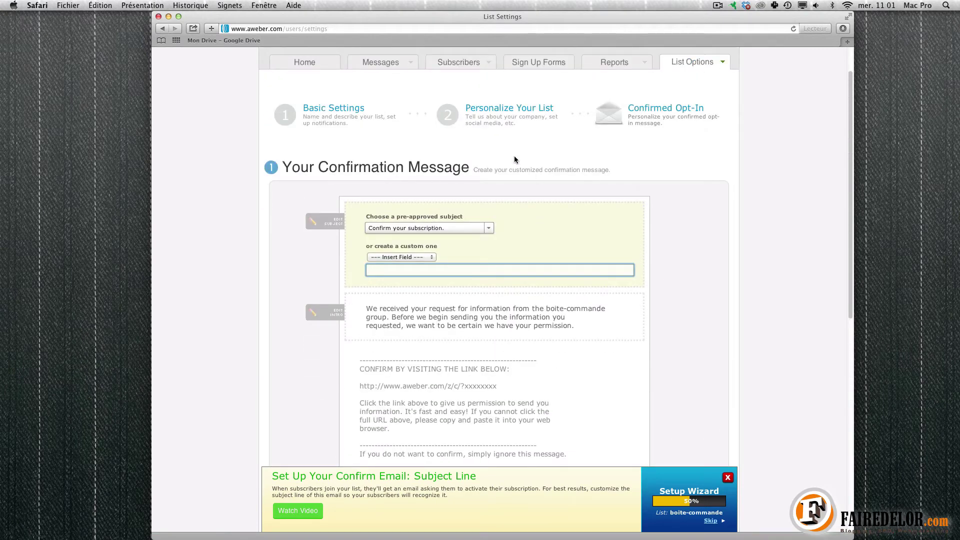
{"action": "scroll", "coordinate": [275, 268], "scroll_direction": "down", "scroll_amount": 2}
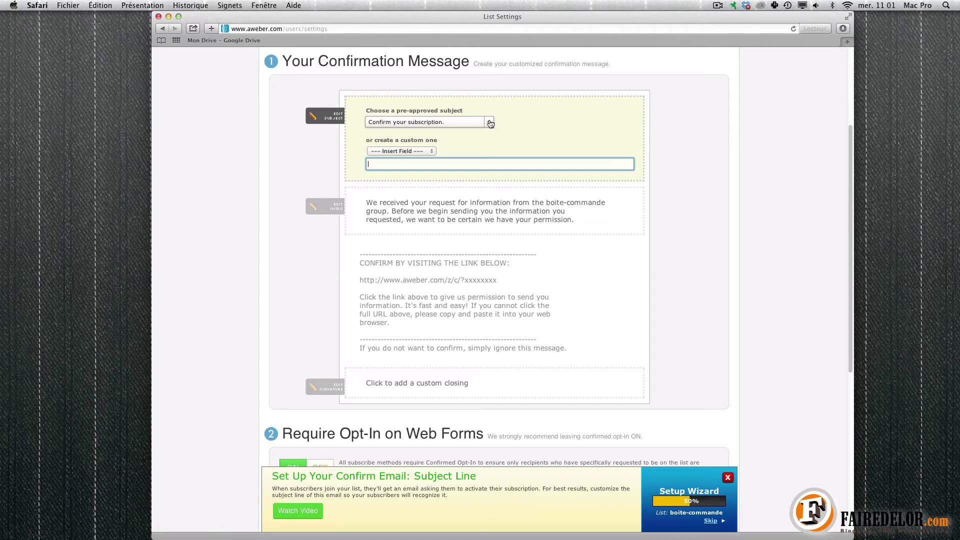
{"action": "left_click", "coordinate": [490, 123]}
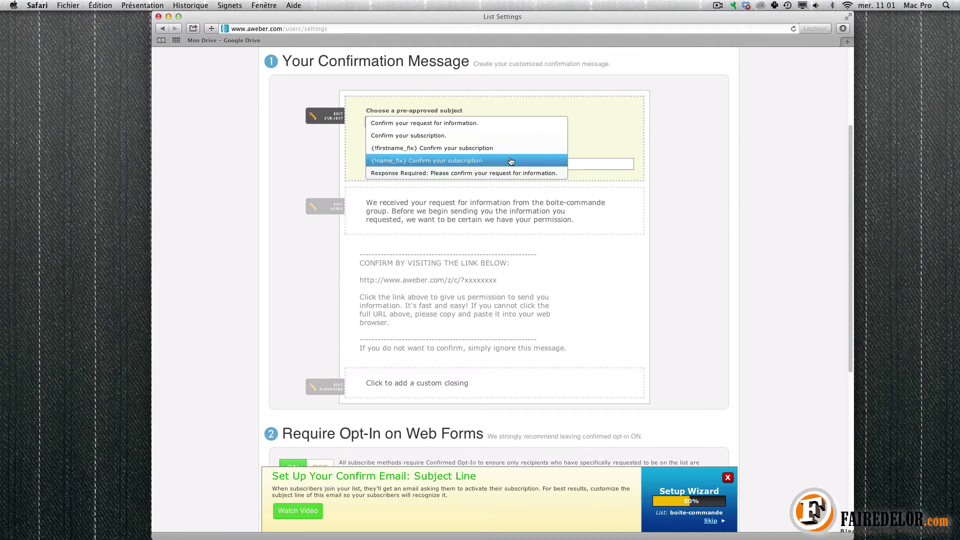
{"action": "left_click", "coordinate": [409, 136]}
{"action": "left_click", "coordinate": [683, 133]}
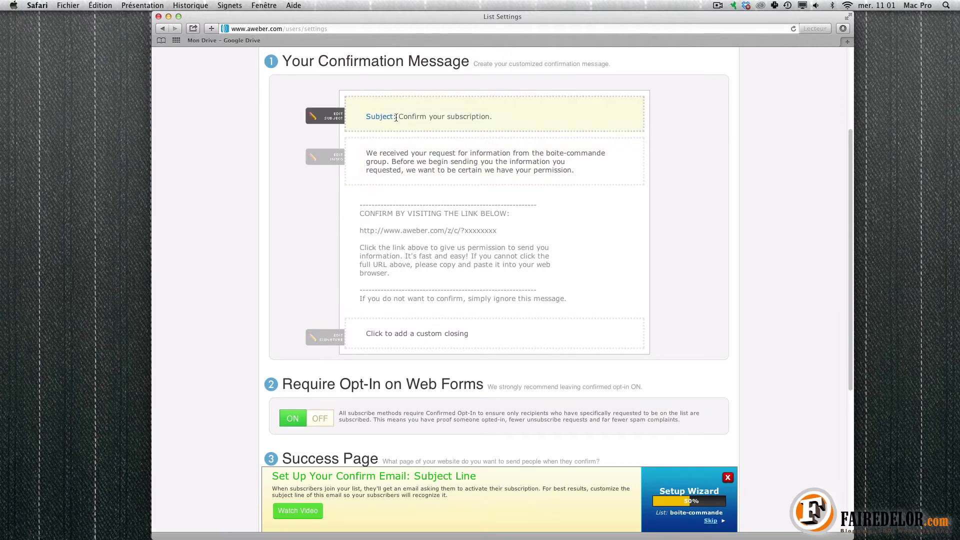
Step: Reopen the confirmation message's subject and enter the custom subject "Merci de confirmer votre adresse Email"
{"action": "left_click", "coordinate": [378, 117]}
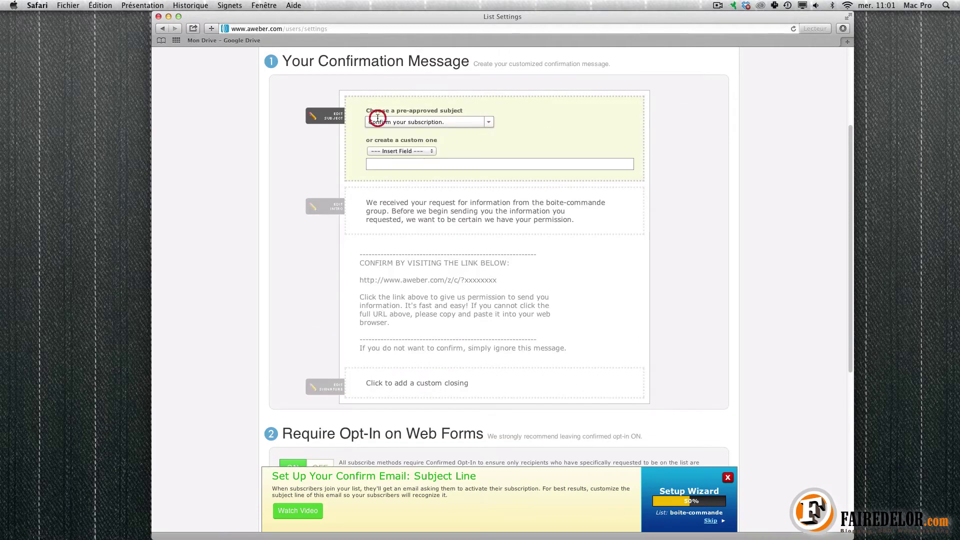
{"action": "left_click", "coordinate": [401, 151]}
{"action": "left_click", "coordinate": [531, 157]}
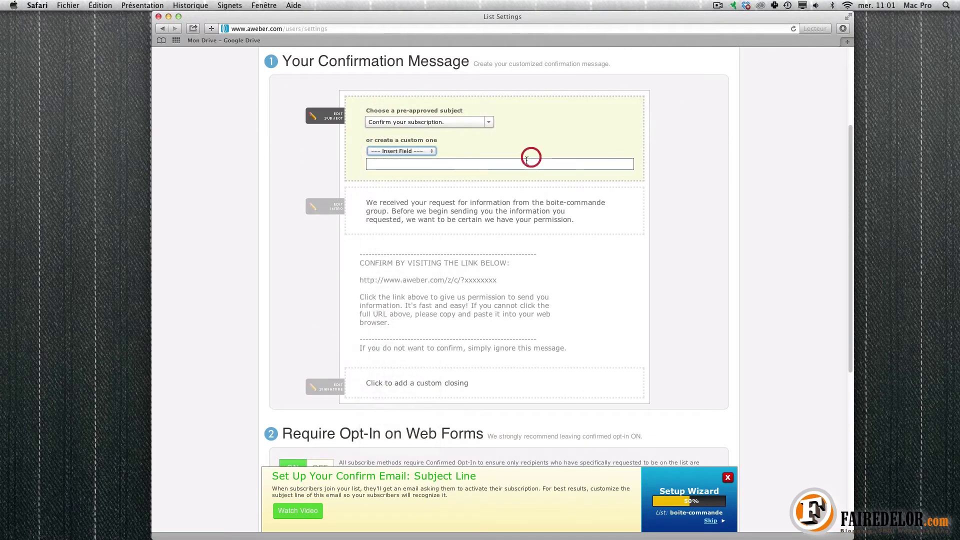
{"action": "left_click", "coordinate": [527, 162]}
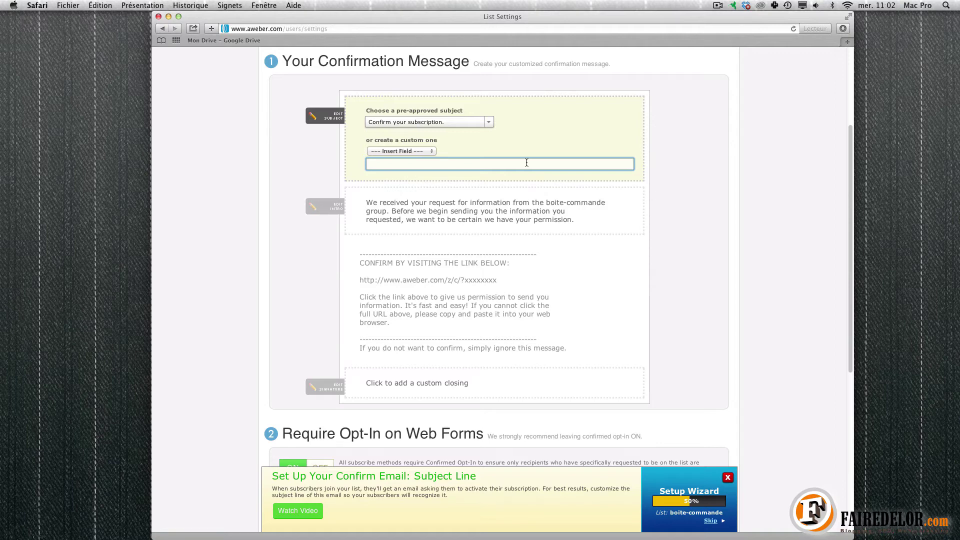
{"action": "type", "text": "Merci de confirmer votre adresse Email"}
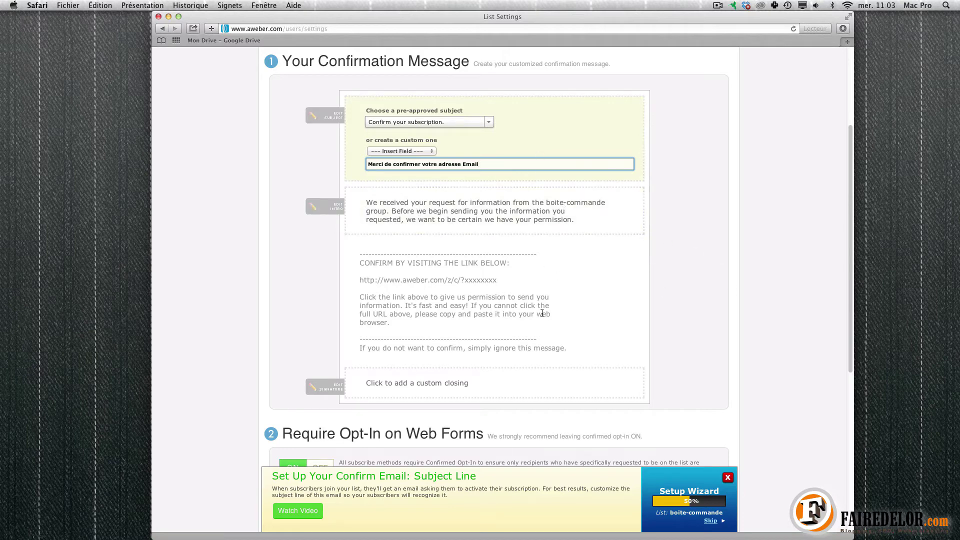
Step: Replace the confirmation message's intro with French text saying the order is being processed and asking recipients to confirm their email address to receive offers
{"action": "left_click", "coordinate": [367, 202]}
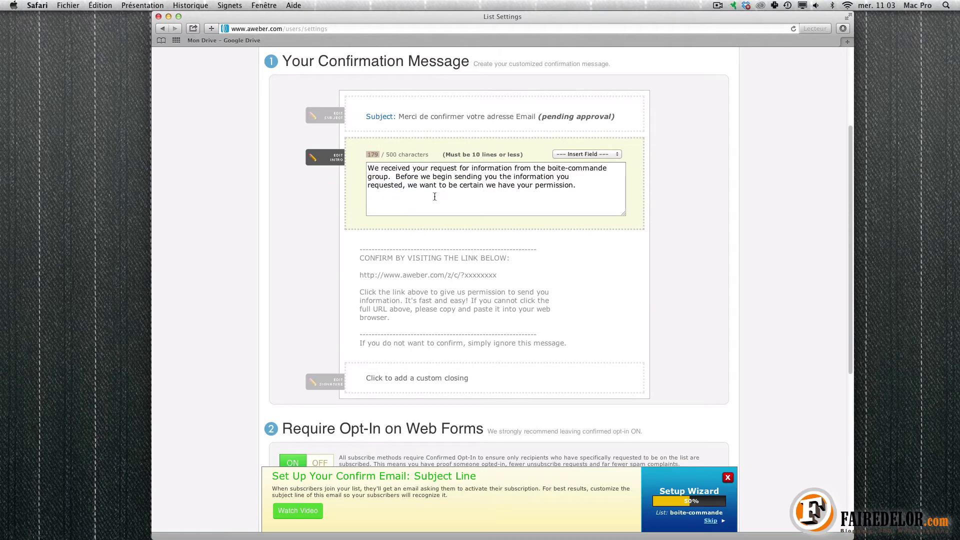
{"action": "left_click", "coordinate": [374, 379]}
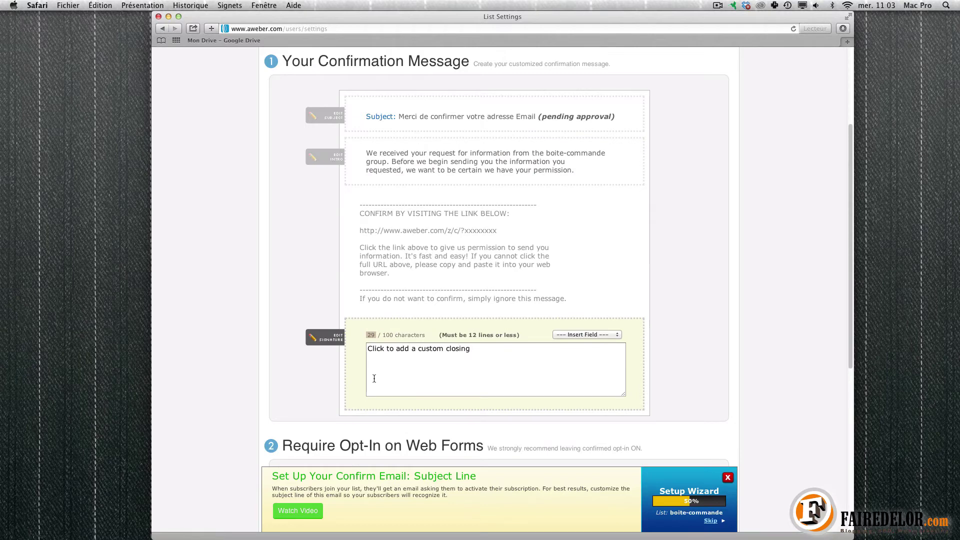
{"action": "left_click", "coordinate": [367, 232]}
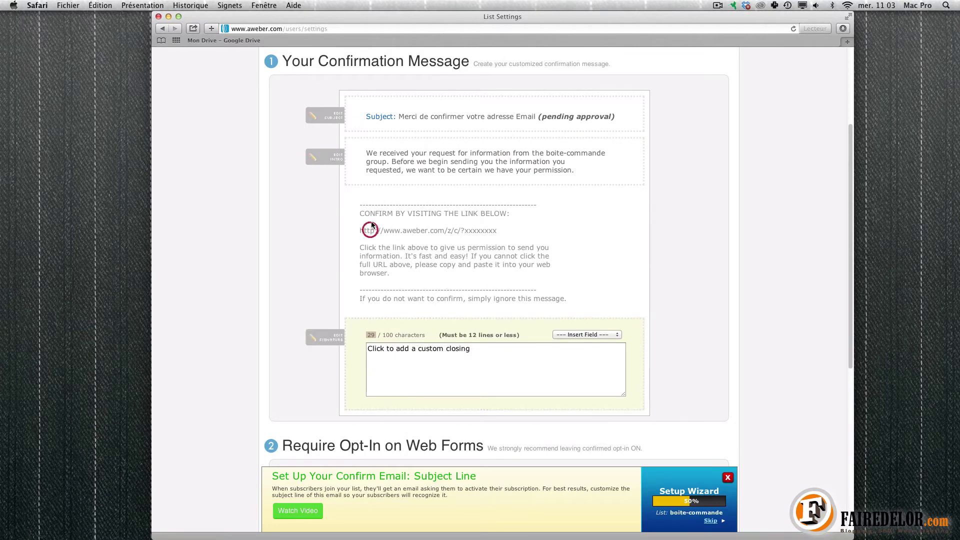
{"action": "left_click_drag", "start_coordinate": [359, 212], "coordinate": [574, 298]}
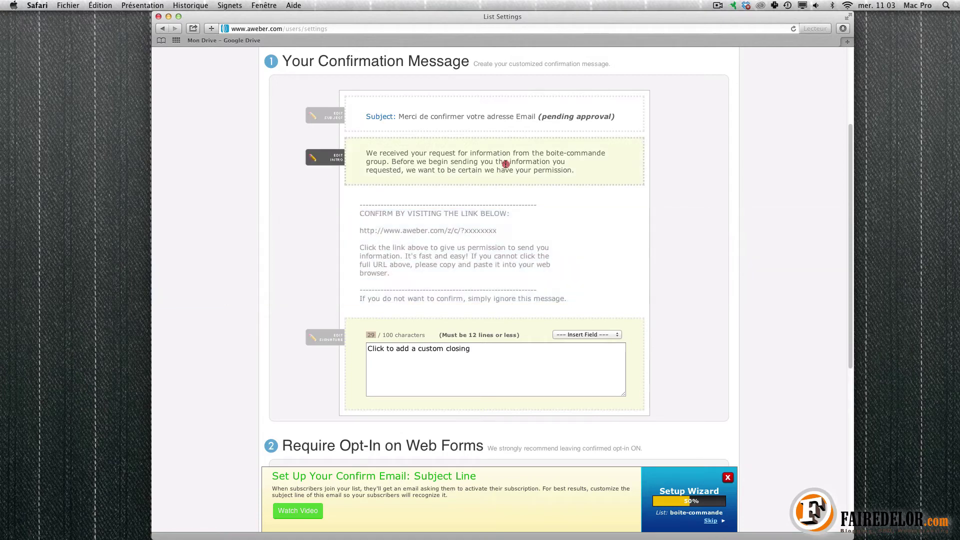
{"action": "left_click", "coordinate": [506, 166]}
{"action": "key", "text": "super+a"}
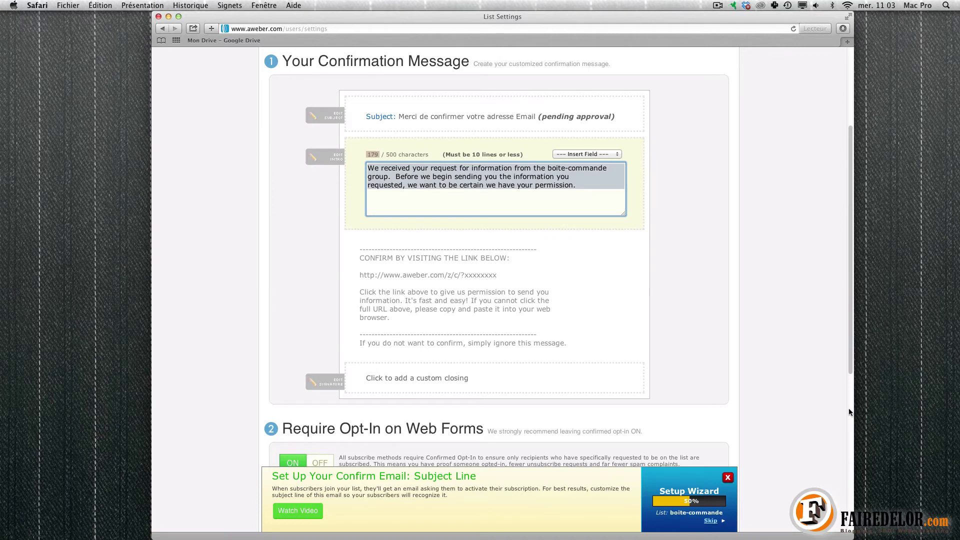
{"action": "key", "text": "BackSpace"}
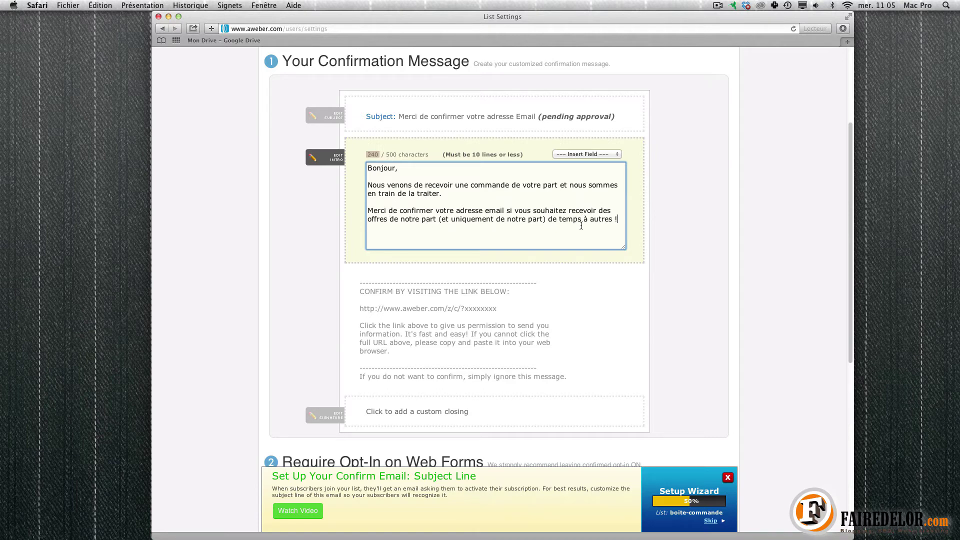
Step: Move the exclamation mark from the end of the intro's last sentence to after "uniquement de notre part" inside the parentheses
{"action": "left_click", "coordinate": [544, 219]}
{"action": "type", "text": "!"}
{"action": "left_click", "coordinate": [621, 219]}
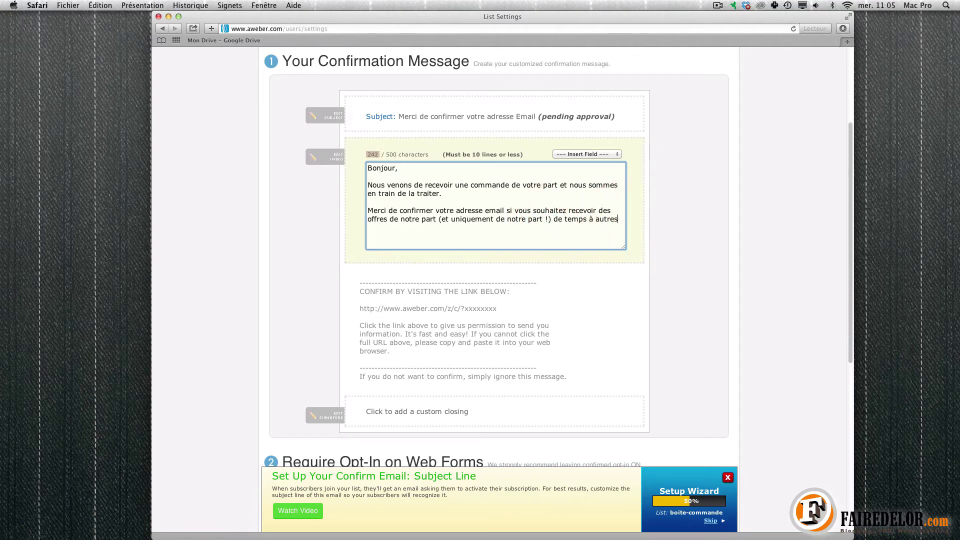
Step: Set the confirmation message's closing to "À très vite," followed by the sender's first name and "de boiteamouette.com" on a new line
{"action": "left_click", "coordinate": [448, 408]}
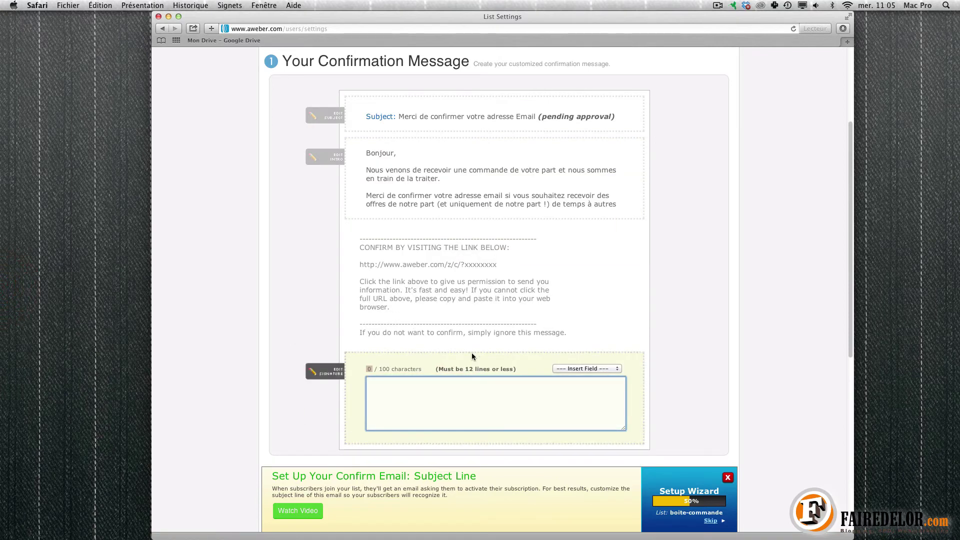
{"action": "type", "text": "À très vite,"}
{"action": "key", "text": "Return"}
{"action": "type", "text": "Vin"}
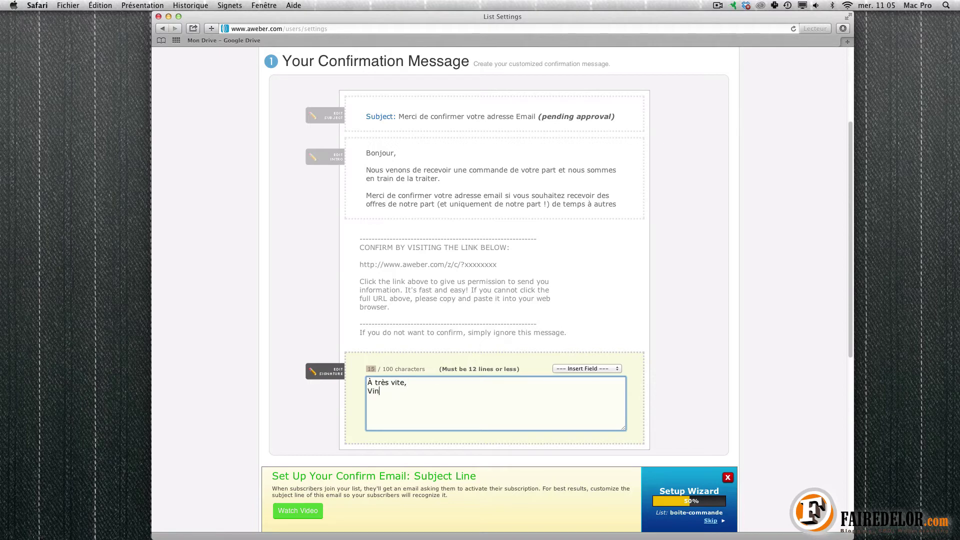
{"action": "type", "text": "cent de boiteamouette.com"}
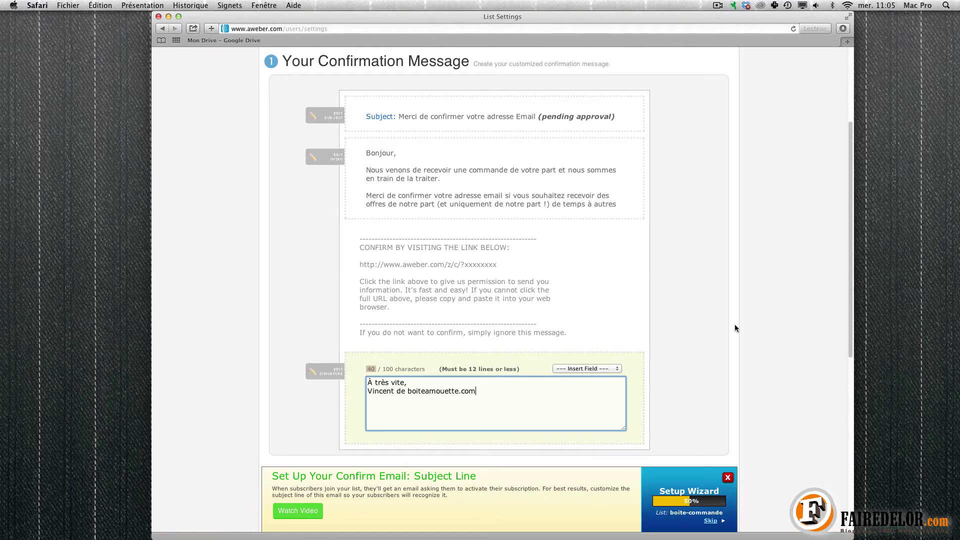
{"action": "scroll", "coordinate": [735, 324], "scroll_direction": "down", "scroll_amount": 3}
{"action": "scroll", "coordinate": [545, 398], "scroll_direction": "down", "scroll_amount": 10}
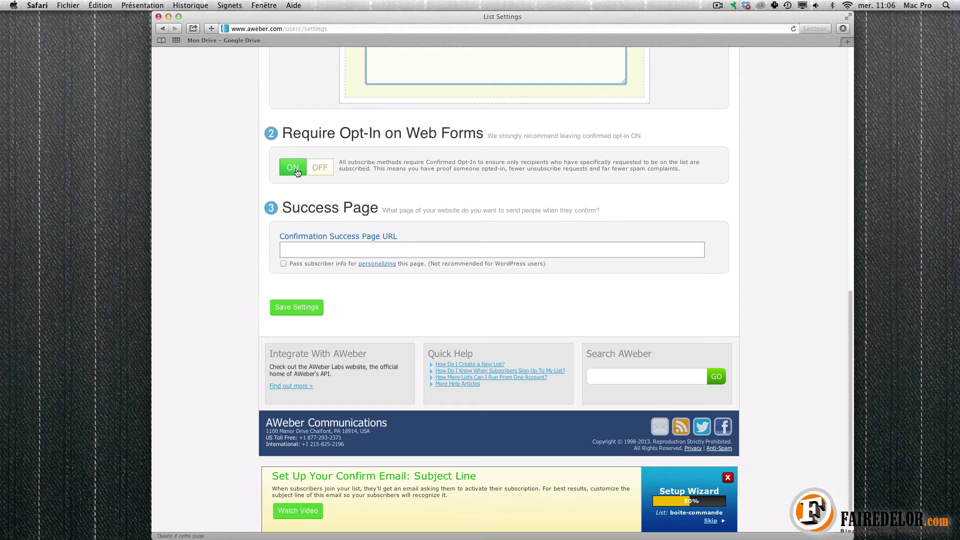
{"action": "left_click", "coordinate": [300, 249]}
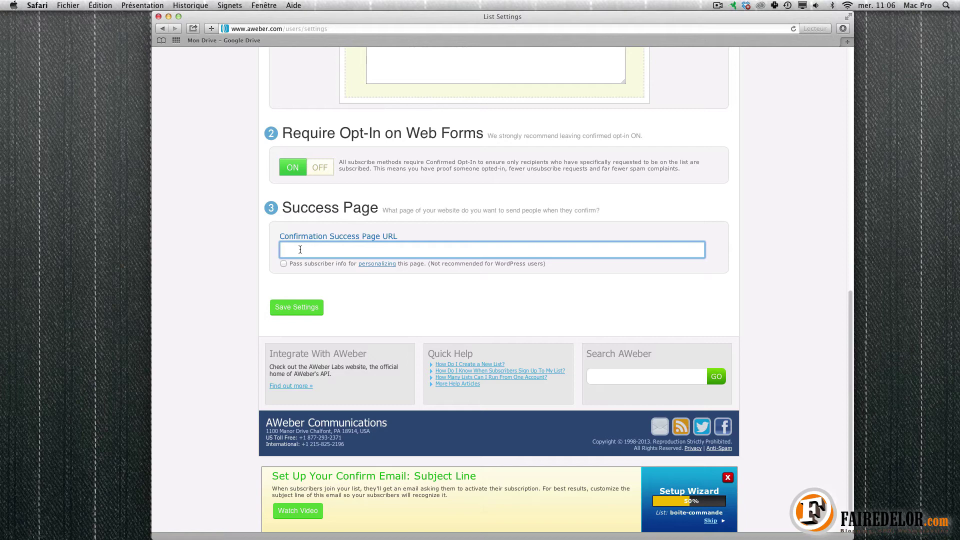
{"action": "type", "text": "http://boiteamouette.com/commandeok.php"}
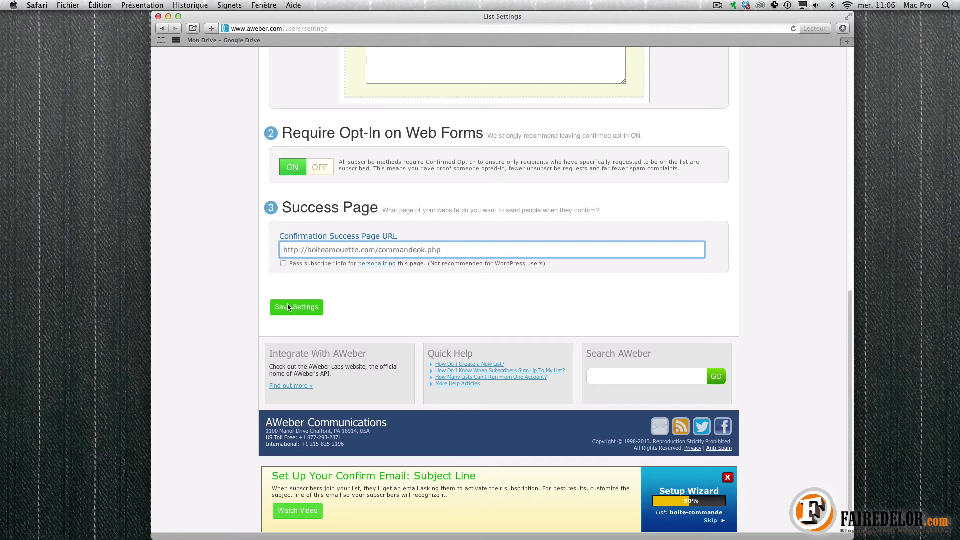
{"action": "left_click", "coordinate": [288, 307]}
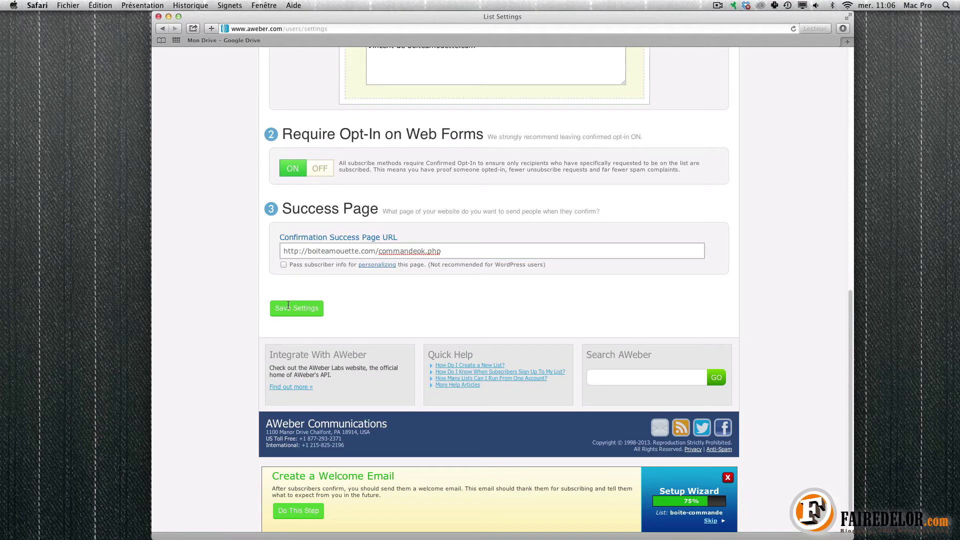
Step: Start creating the welcome email and give it the subject "Merci de votre commande"
{"action": "left_click", "coordinate": [303, 512]}
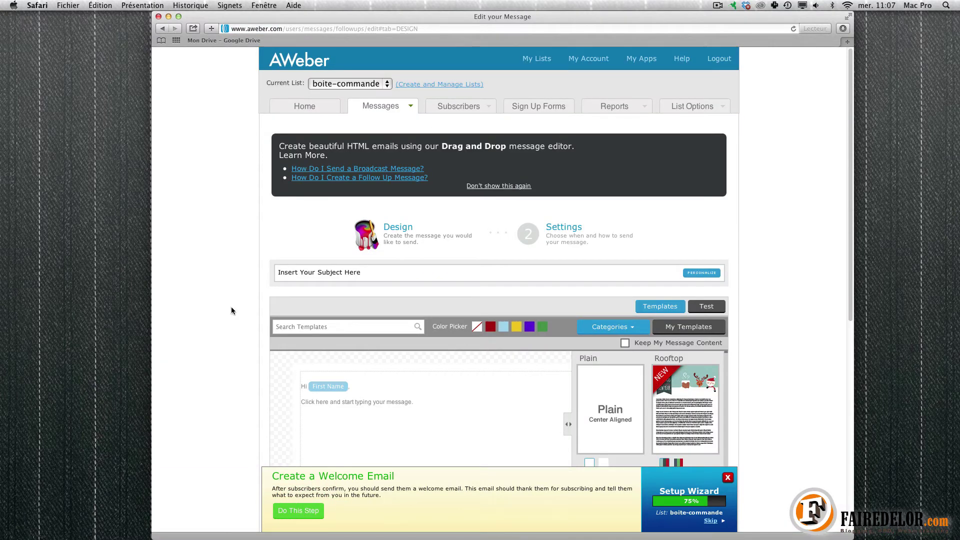
{"action": "scroll", "coordinate": [231, 307], "scroll_direction": "down", "scroll_amount": 2}
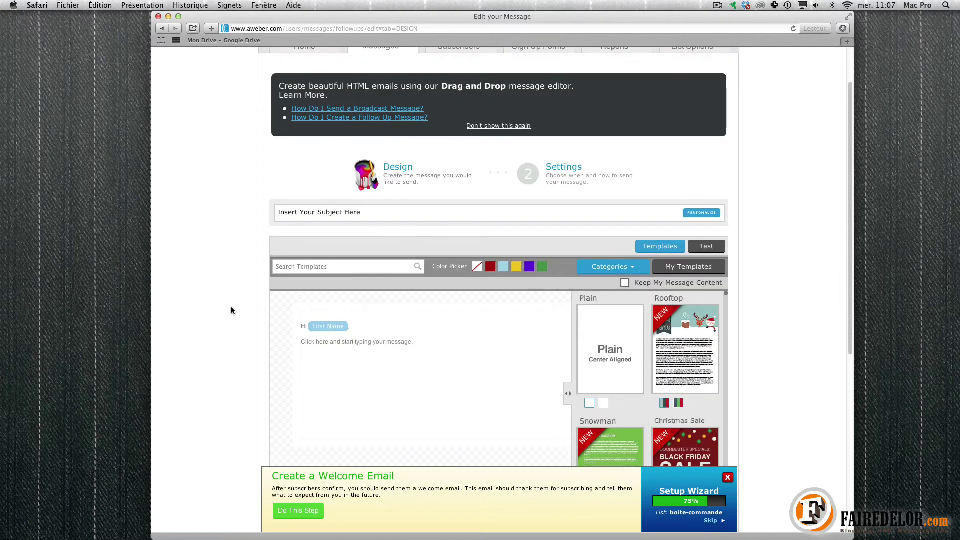
{"action": "scroll", "coordinate": [232, 310], "scroll_direction": "down", "scroll_amount": 3}
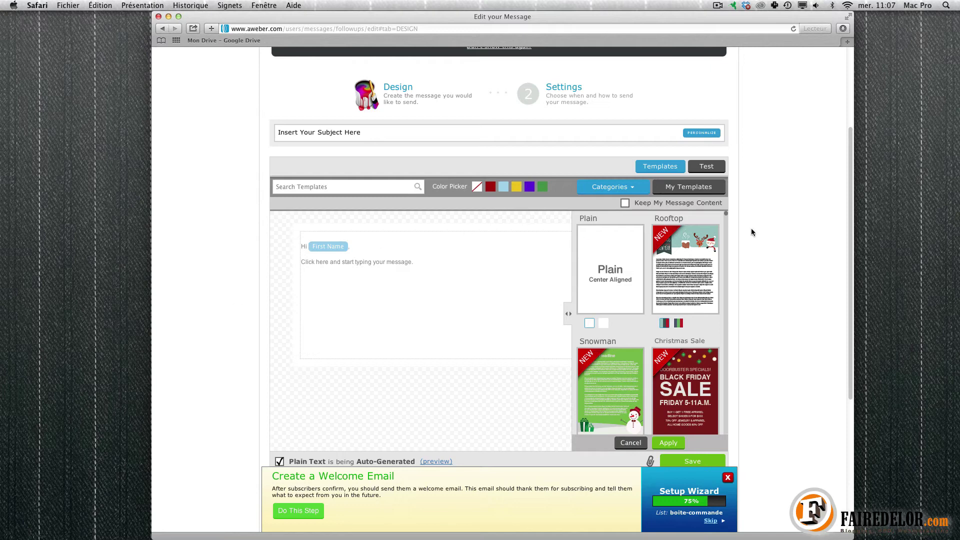
{"action": "scroll", "coordinate": [751, 232], "scroll_direction": "up", "scroll_amount": 1}
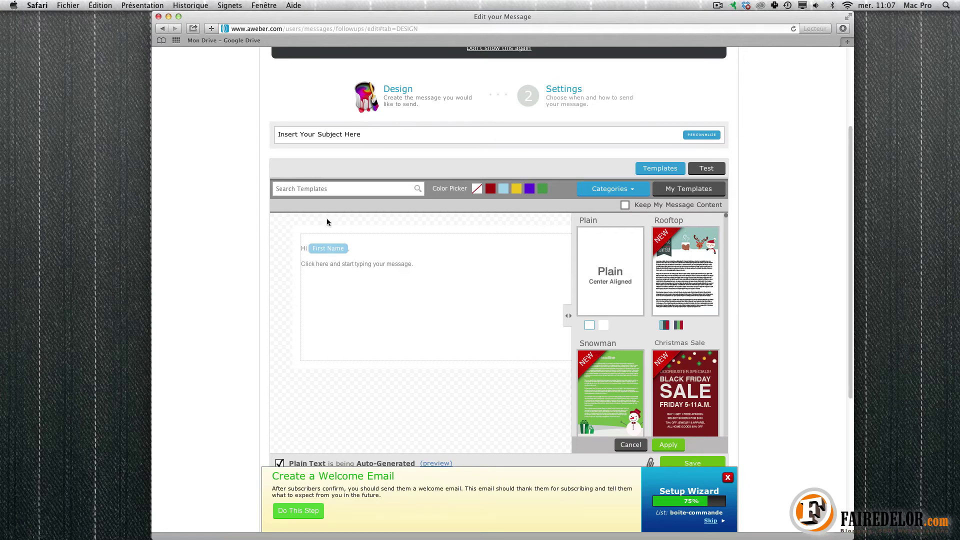
{"action": "left_click", "coordinate": [376, 134]}
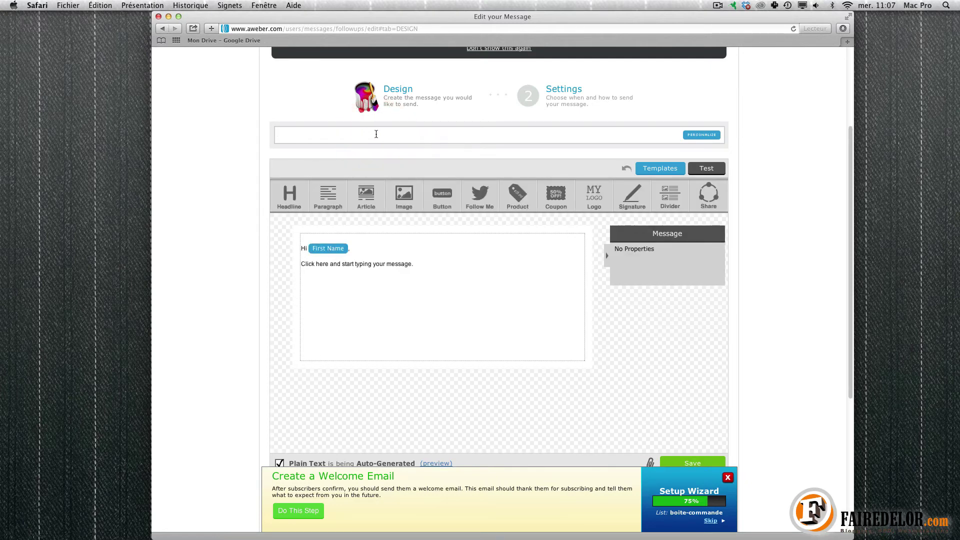
{"action": "type", "text": "Merci de votre commande"}
Step: Replace "Hi" with "Bonjour" in the welcome email's greeting
{"action": "left_click", "coordinate": [305, 250]}
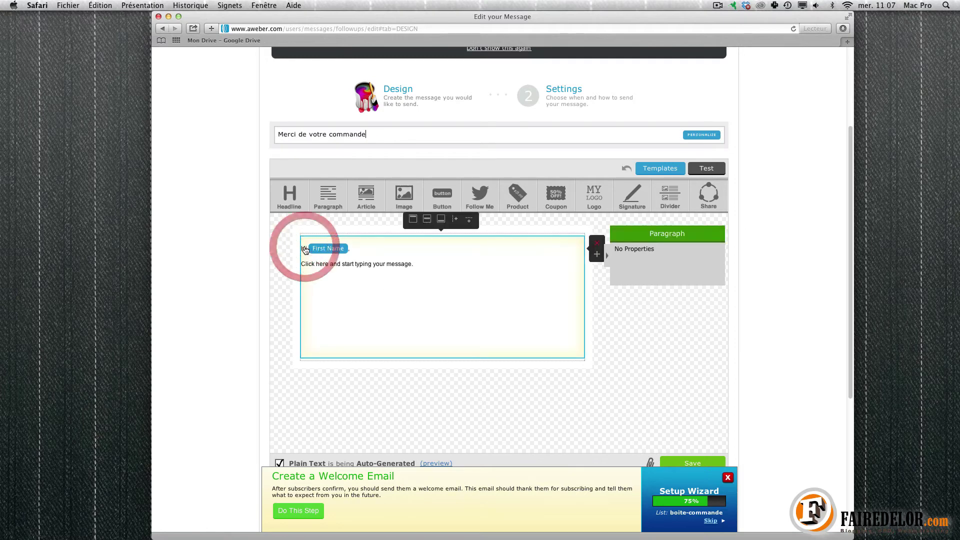
{"action": "left_click", "coordinate": [371, 249]}
{"action": "left_click_drag", "start_coordinate": [361, 248], "coordinate": [279, 247]}
{"action": "left_click", "coordinate": [300, 249]}
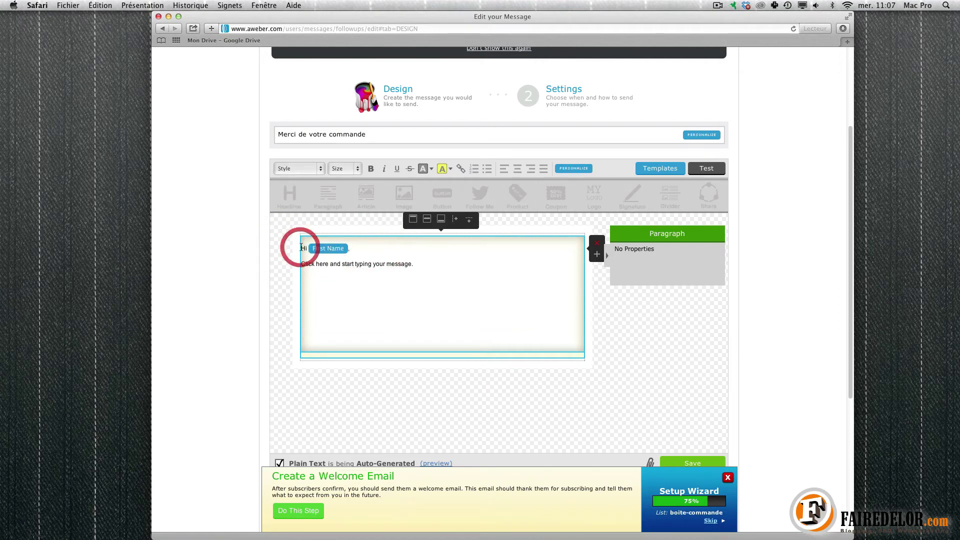
{"action": "left_click", "coordinate": [302, 248]}
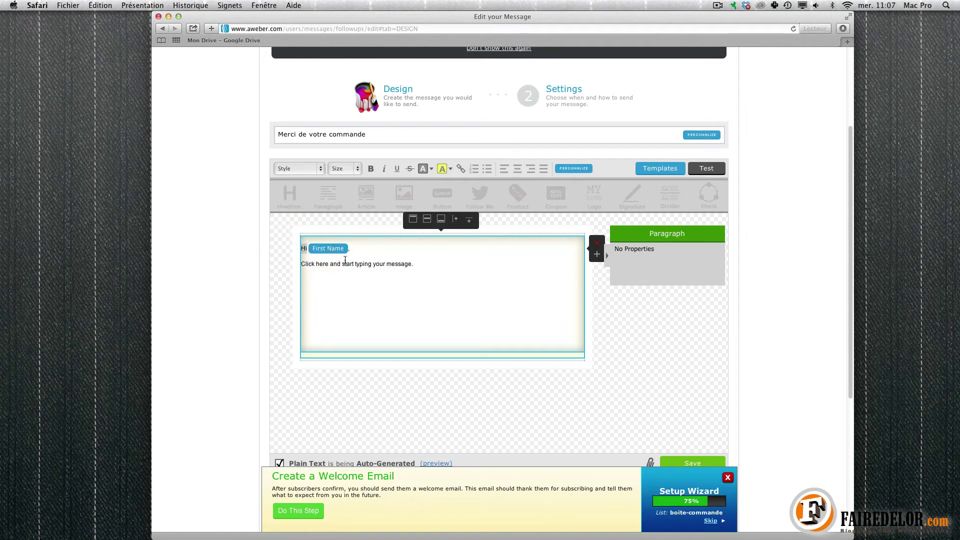
{"action": "type", "text": "Bonjour"}
Step: Insert the First Name personalization after "Bonjour" and delete the duplicate field so the greeting contains it once
{"action": "left_click", "coordinate": [576, 169]}
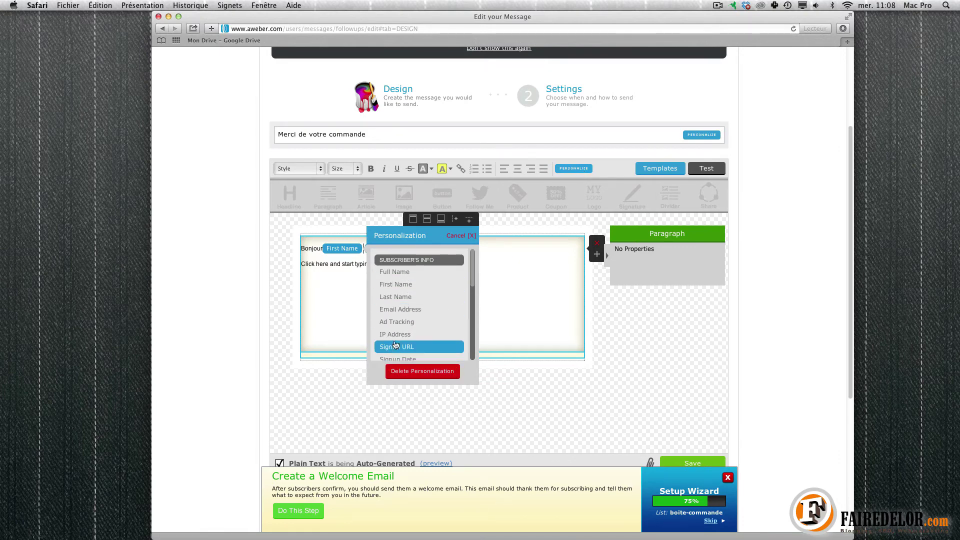
{"action": "left_click", "coordinate": [395, 284]}
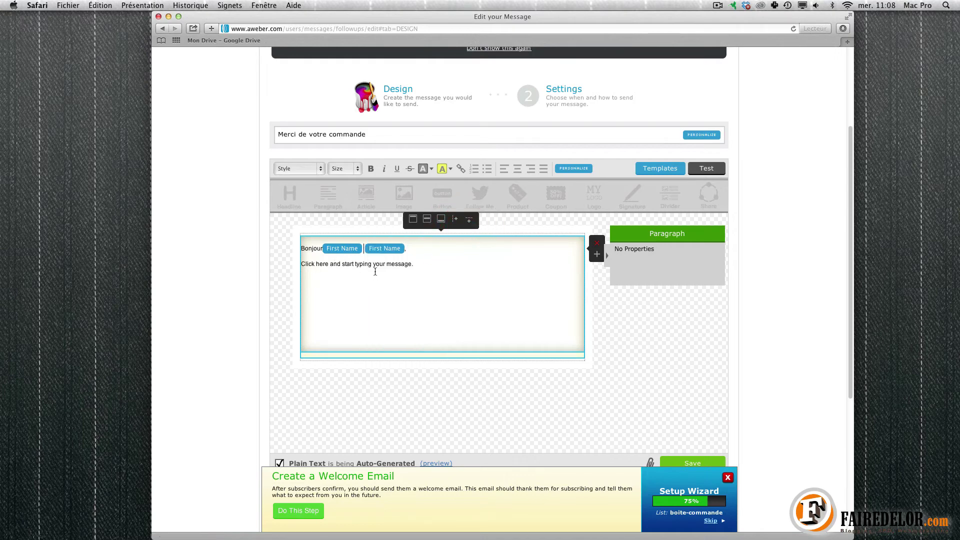
{"action": "key", "text": "BackSpace"}
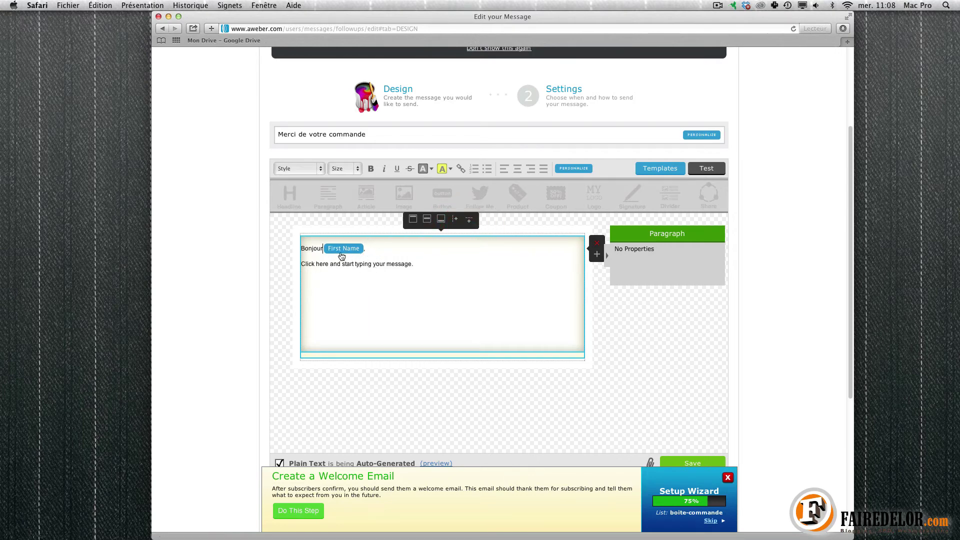
Step: Write the welcome email's French body with thanks for confirming, a delivery notice, a Facebook fan invitation and a signed closing, and save the message
{"action": "left_click", "coordinate": [474, 269]}
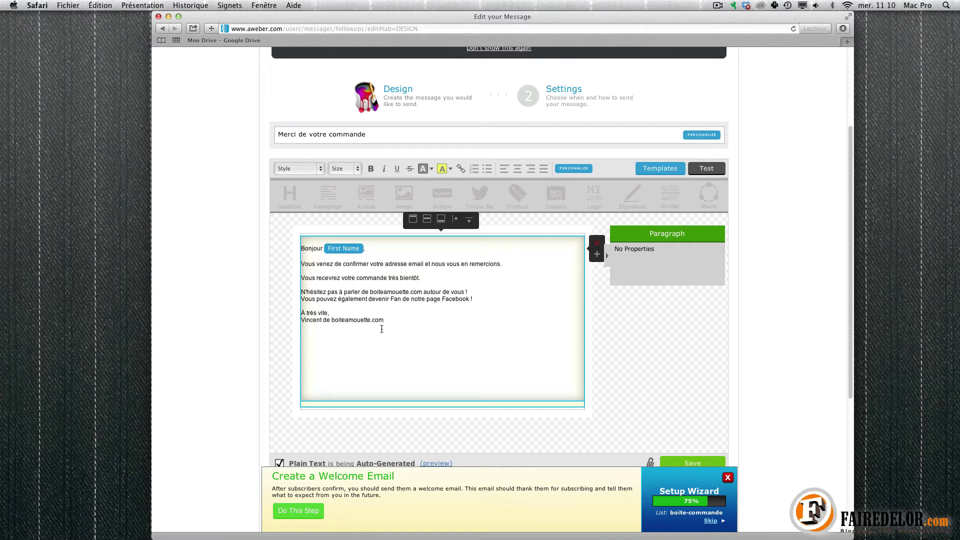
{"action": "scroll", "coordinate": [382, 330], "scroll_direction": "down", "scroll_amount": 1}
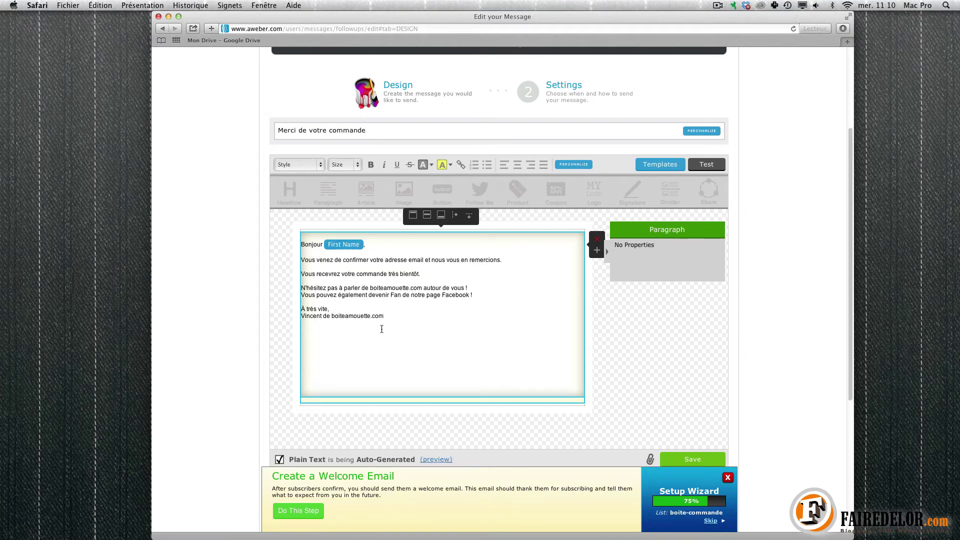
{"action": "scroll", "coordinate": [381, 329], "scroll_direction": "down", "scroll_amount": 5}
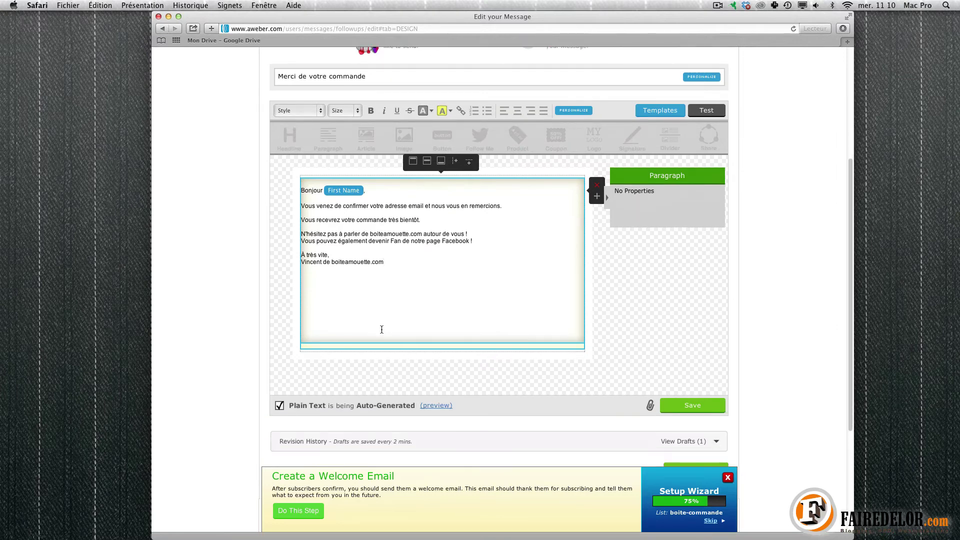
{"action": "left_click", "coordinate": [694, 406]}
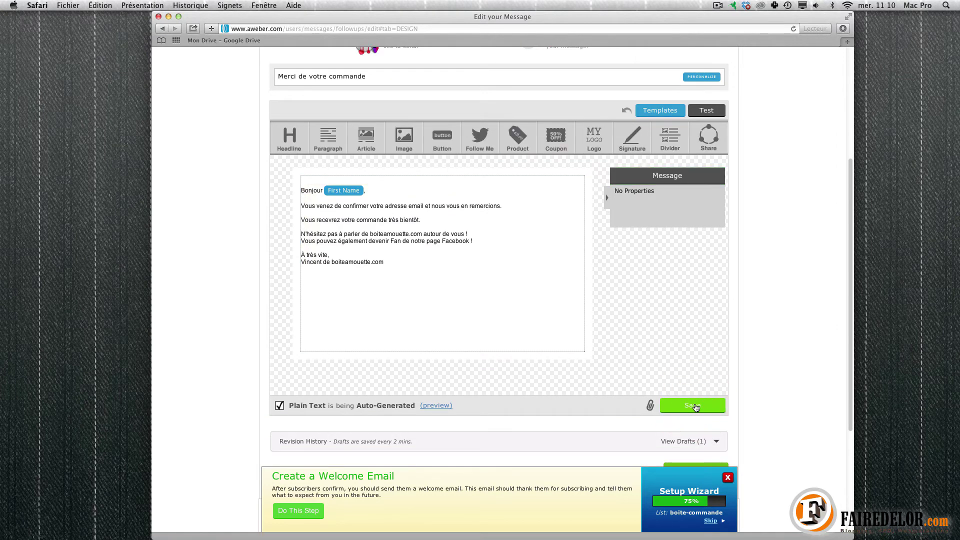
{"action": "left_click", "coordinate": [695, 406]}
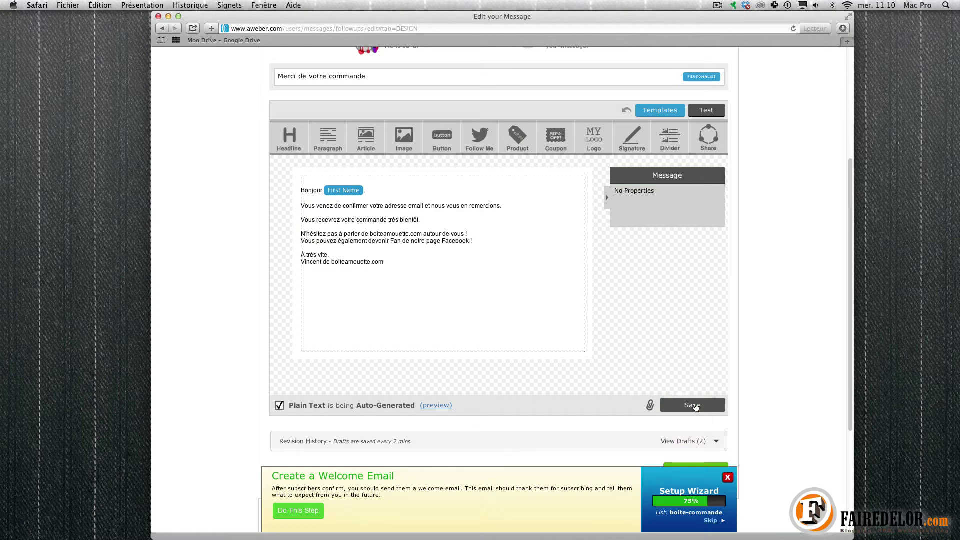
Step: Continue to the welcome email's settings, keep click tracking enabled, and save and exit the message
{"action": "scroll", "coordinate": [695, 405], "scroll_direction": "down", "scroll_amount": 1}
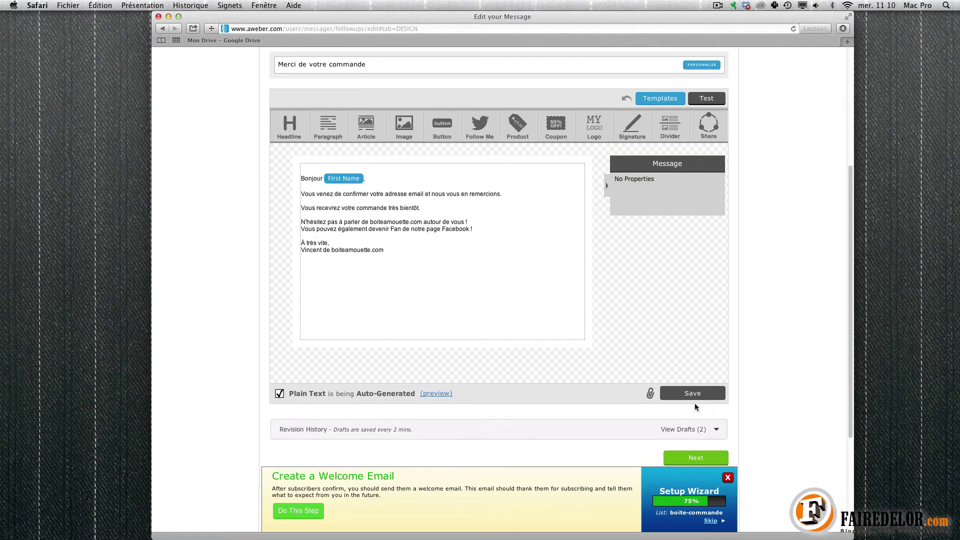
{"action": "left_click", "coordinate": [694, 457]}
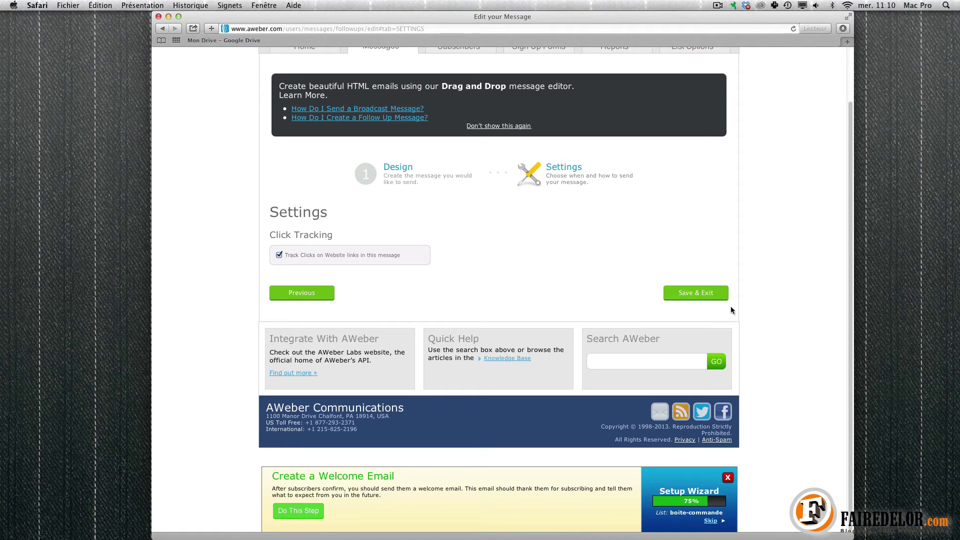
{"action": "left_click", "coordinate": [710, 297]}
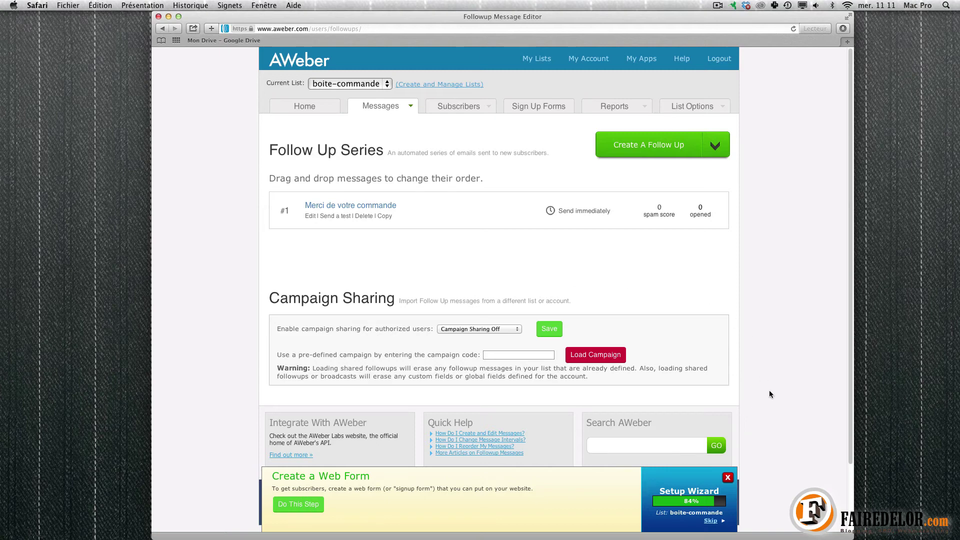
{"action": "scroll", "coordinate": [769, 394], "scroll_direction": "down", "scroll_amount": 3}
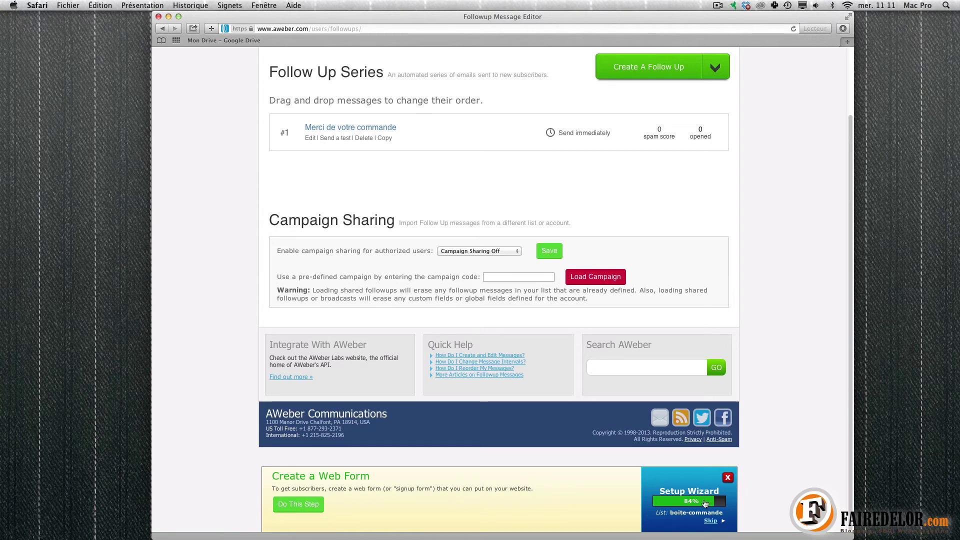
{"action": "left_click_drag", "start_coordinate": [272, 476], "coordinate": [371, 477]}
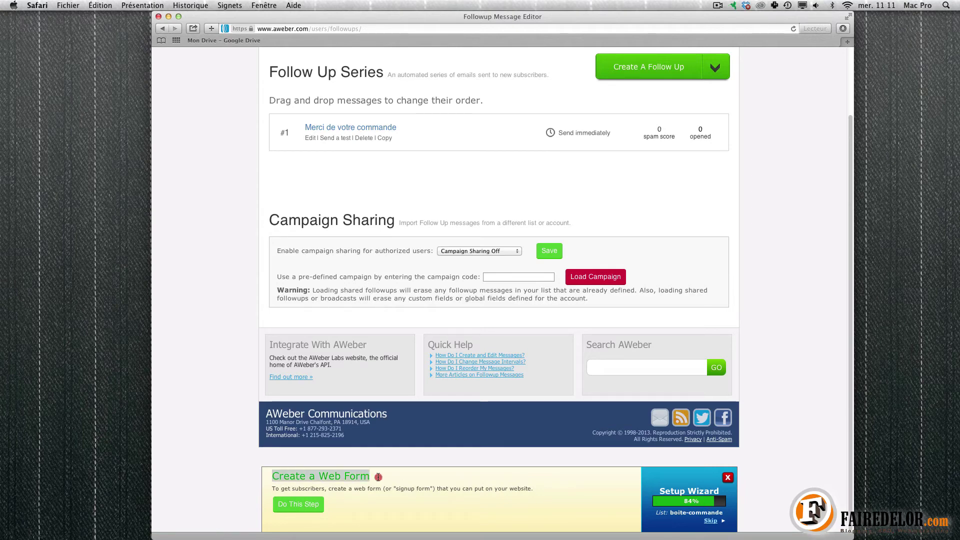
Step: Create a web form, keeping the default in-line design with Name and Email fields, and save it
{"action": "left_click", "coordinate": [299, 504]}
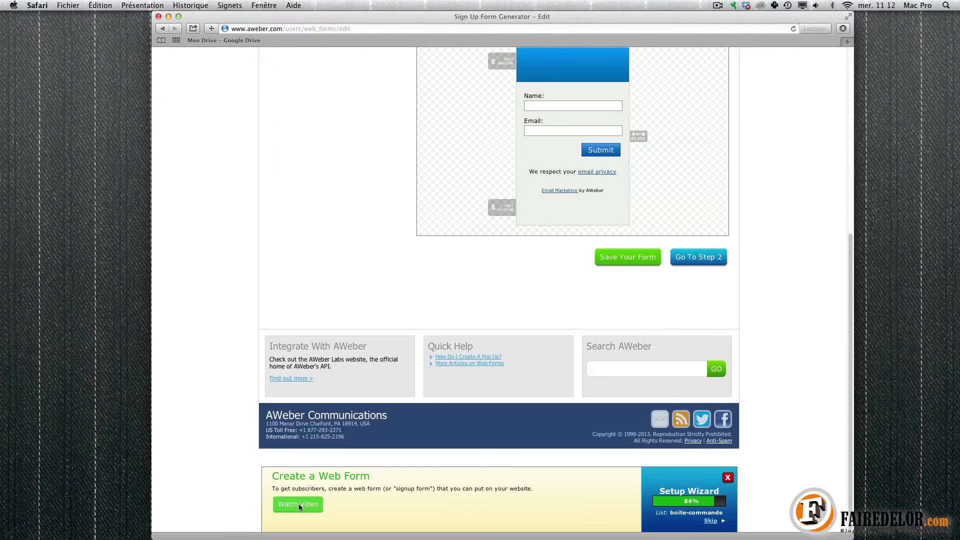
{"action": "scroll", "coordinate": [665, 289], "scroll_direction": "up", "scroll_amount": 5}
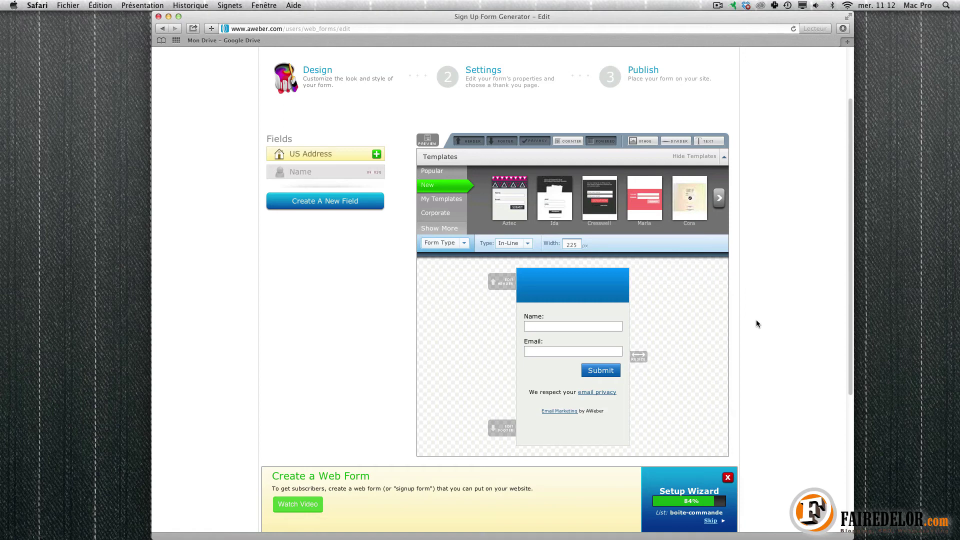
{"action": "scroll", "coordinate": [756, 320], "scroll_direction": "down", "scroll_amount": 3}
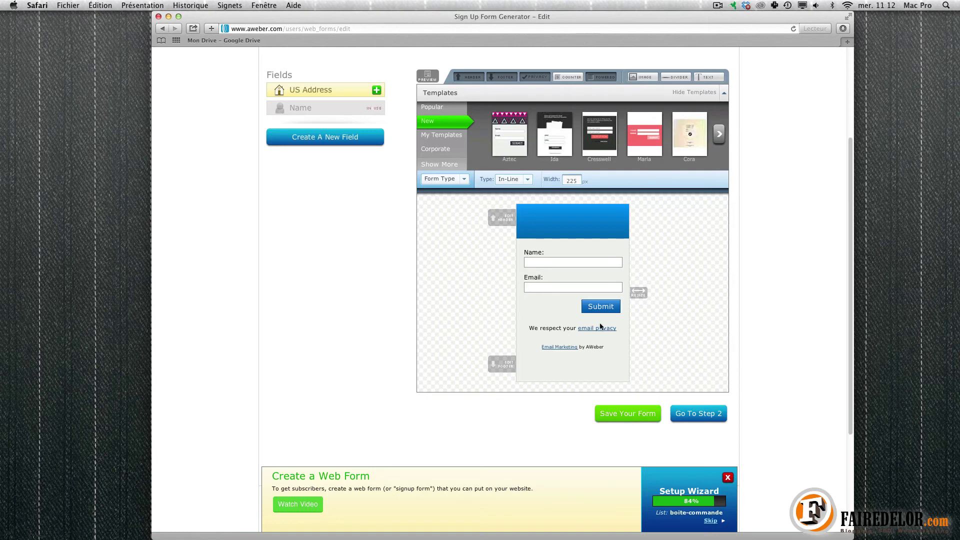
{"action": "mouse_move", "coordinate": [540, 284]}
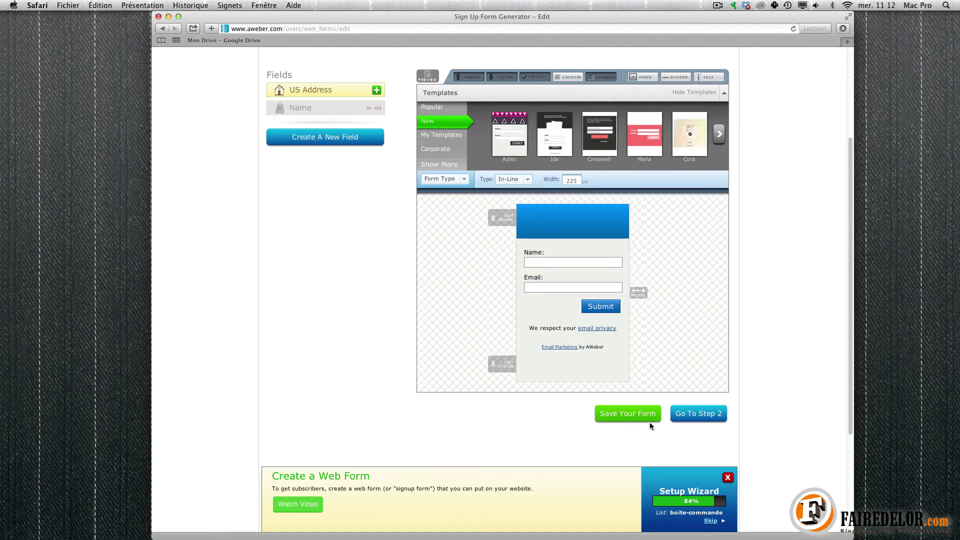
{"action": "left_click", "coordinate": [631, 415]}
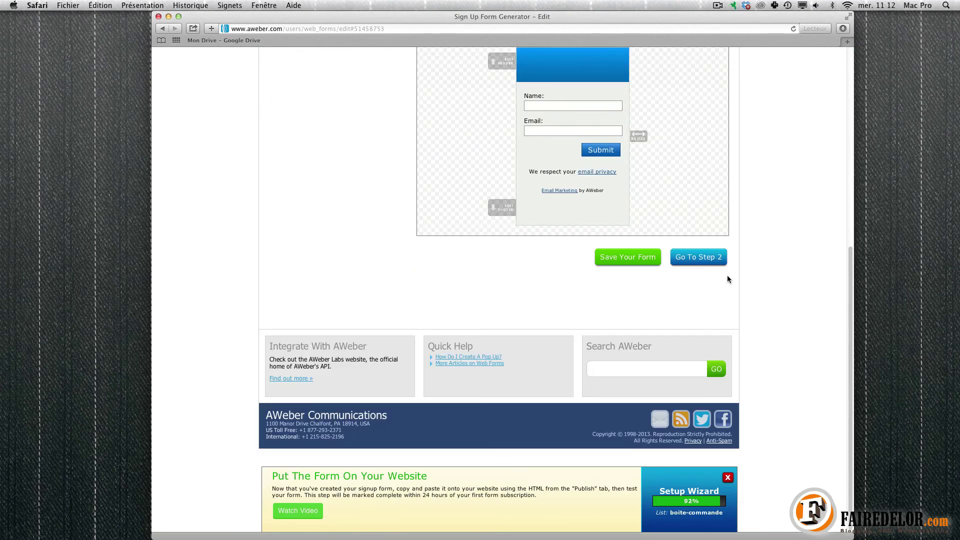
Step: Continue to the form's settings and name the form "Boiteamouette-commande"
{"action": "left_click", "coordinate": [702, 258]}
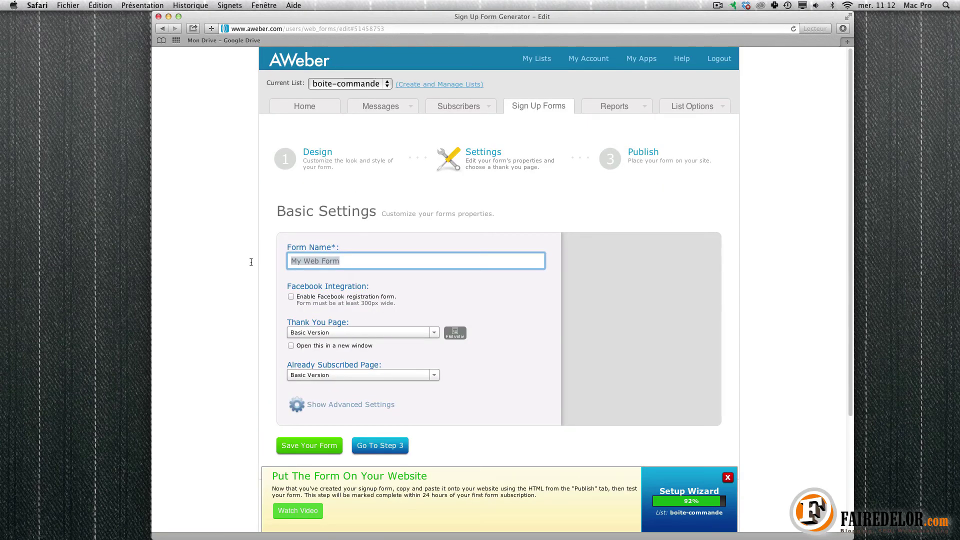
{"action": "type", "text": "Boiteamouette-commande"}
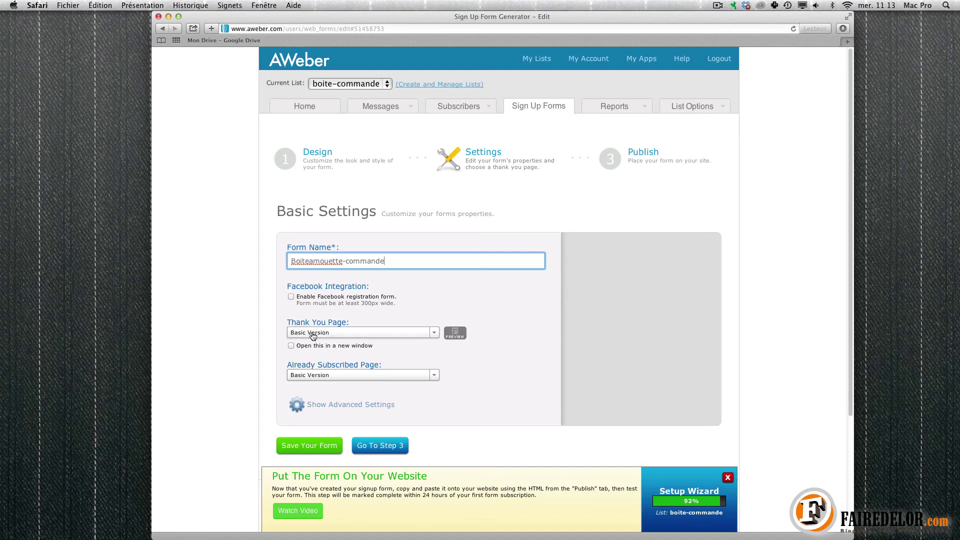
{"action": "left_click", "coordinate": [291, 346]}
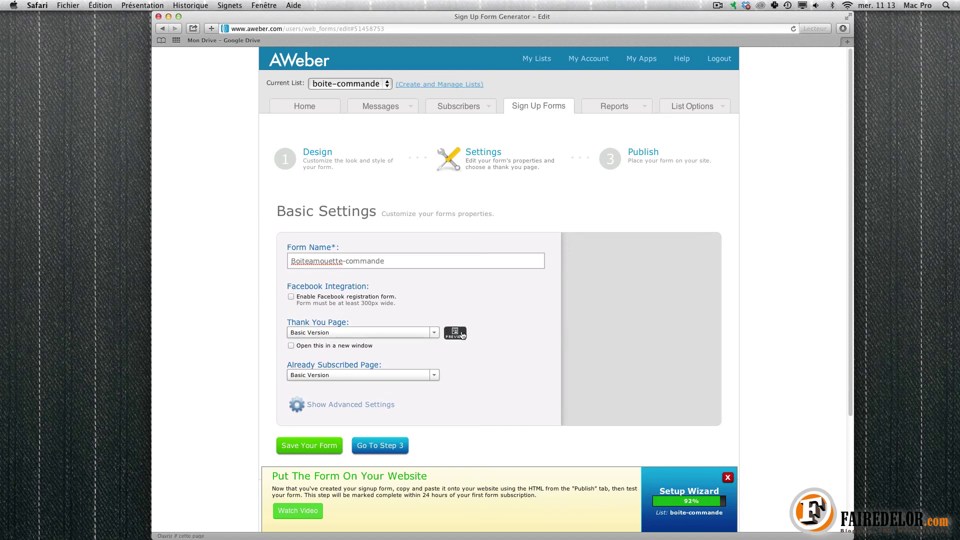
Step: Review the available Thank You Page and Already Subscribed Page options, keeping Basic Version for both
{"action": "left_click", "coordinate": [355, 333]}
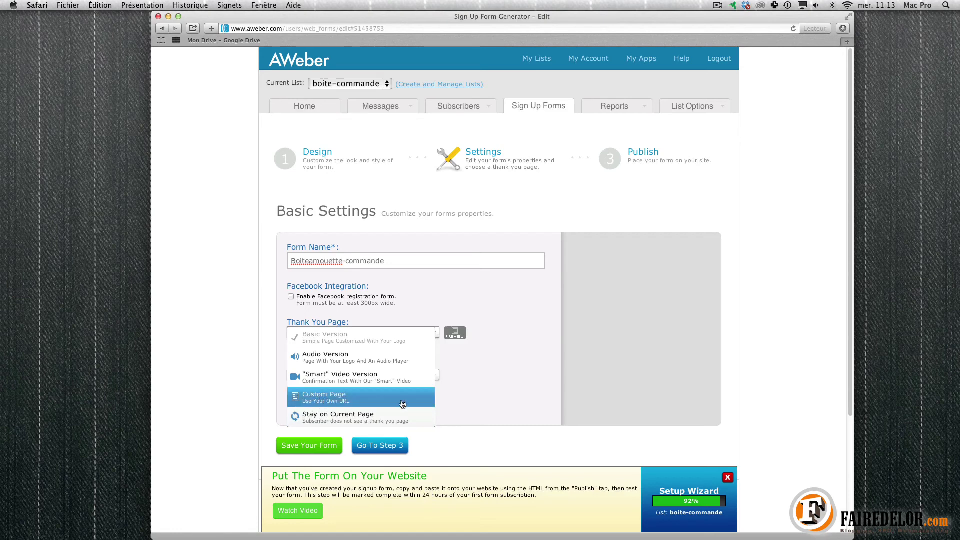
{"action": "left_click", "coordinate": [521, 350]}
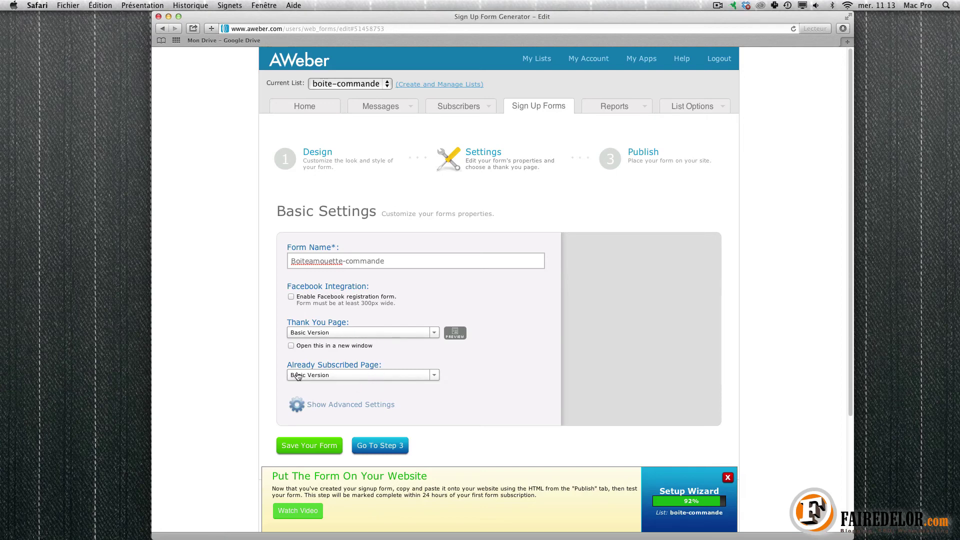
{"action": "left_click", "coordinate": [326, 376]}
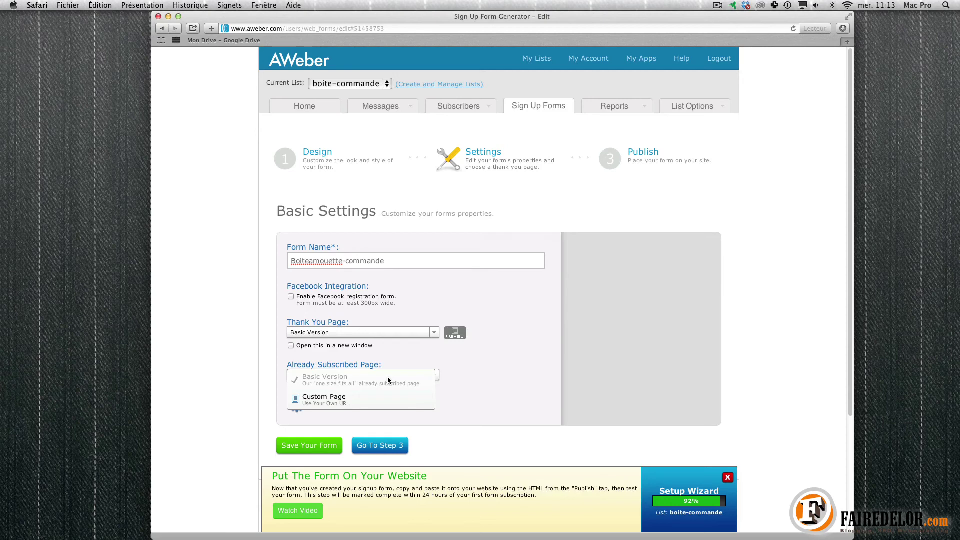
{"action": "left_click", "coordinate": [432, 378]}
{"action": "left_click", "coordinate": [361, 378]}
{"action": "left_click", "coordinate": [478, 398]}
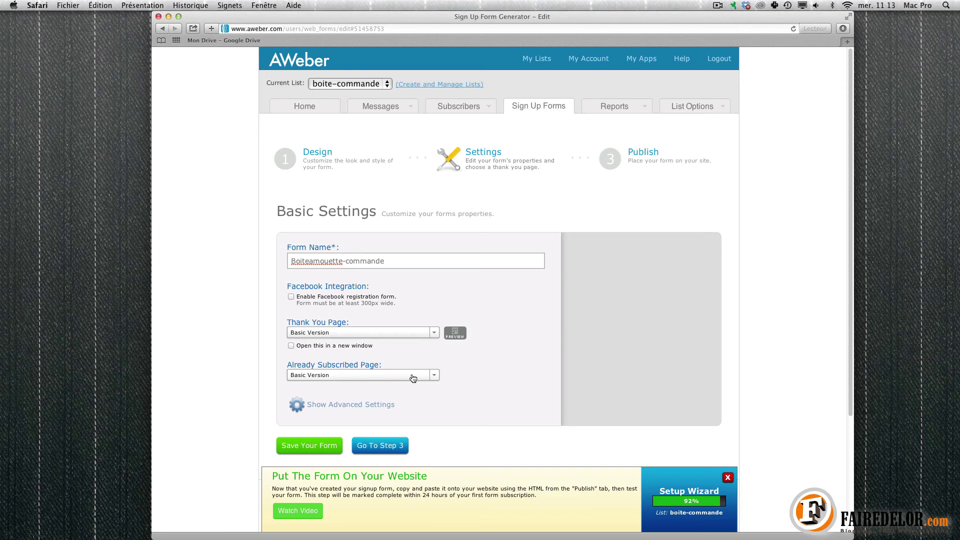
Step: Continue to the form's publishing stage and save the form's pending changes
{"action": "left_click", "coordinate": [390, 448]}
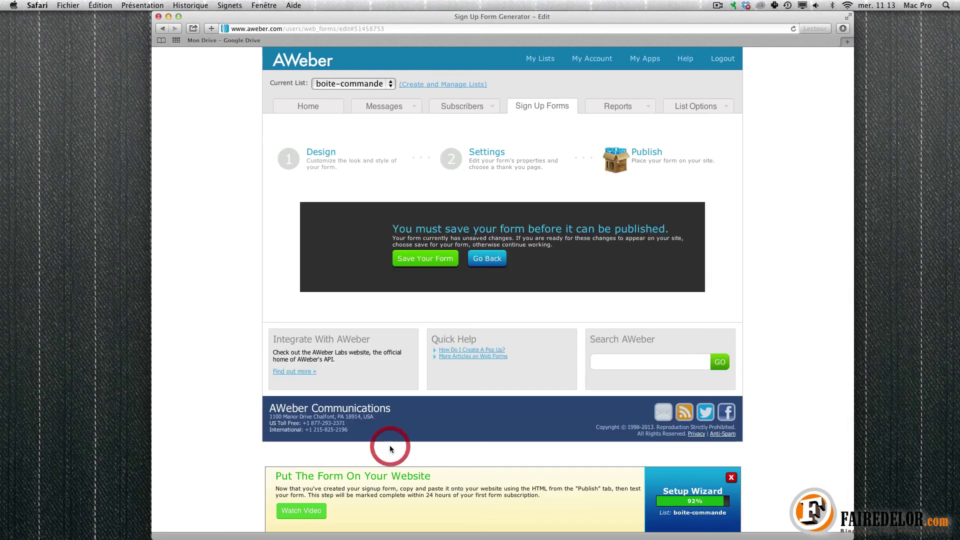
{"action": "left_click", "coordinate": [408, 262]}
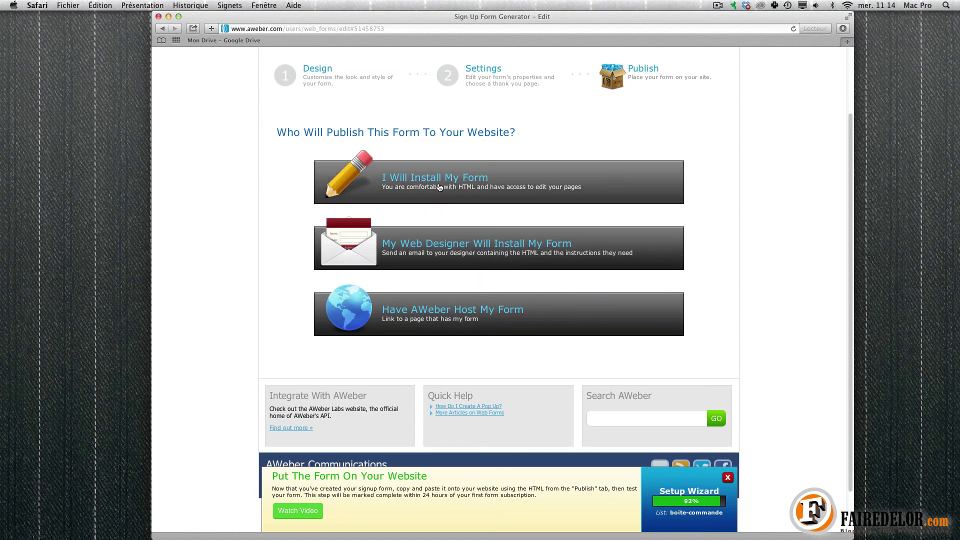
Step: Show the self-install publishing option and select the form's JavaScript snippet
{"action": "left_click", "coordinate": [465, 186]}
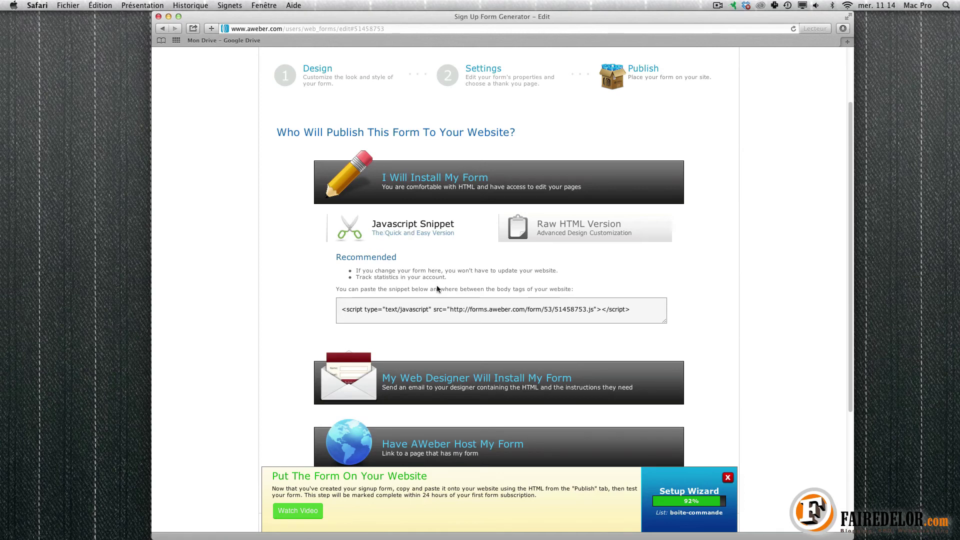
{"action": "left_click", "coordinate": [634, 313]}
{"action": "left_click", "coordinate": [633, 313]}
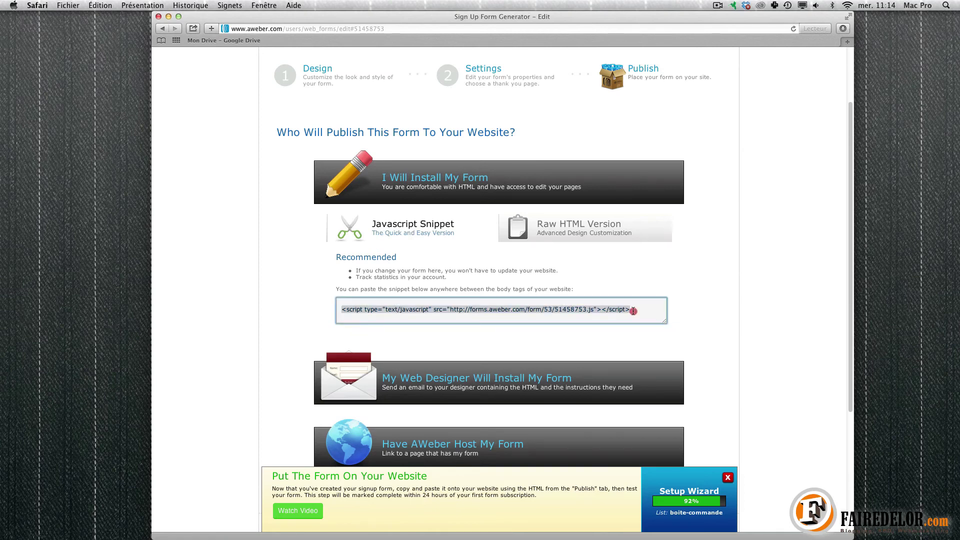
{"action": "left_click", "coordinate": [383, 300]}
Step: Examine the raw HTML version of the form's code through to its end
{"action": "left_click", "coordinate": [580, 236]}
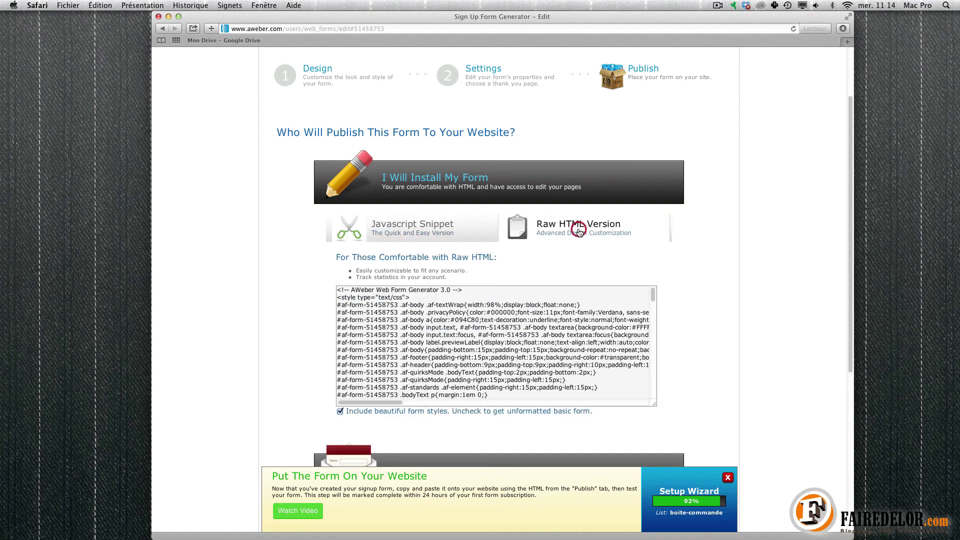
{"action": "scroll", "coordinate": [536, 328], "scroll_direction": "down", "scroll_amount": 15}
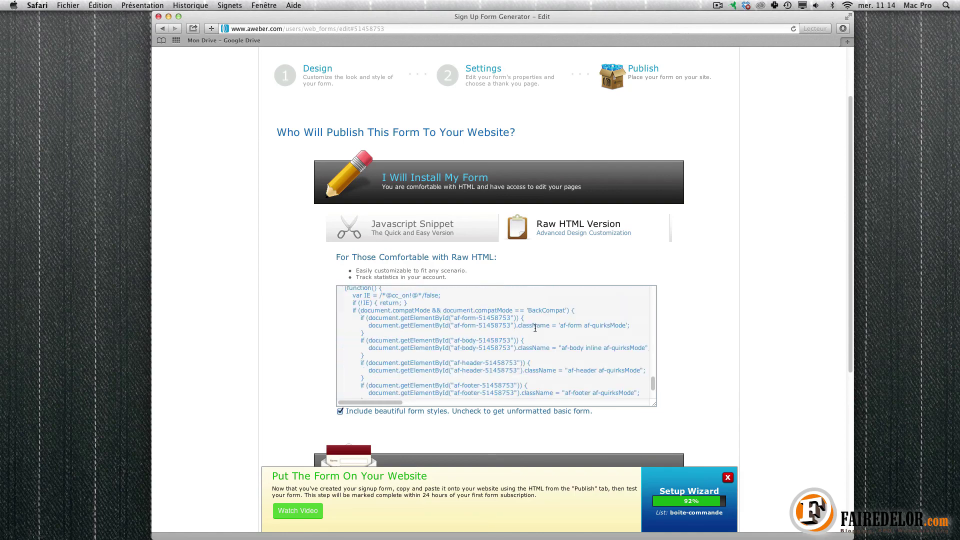
{"action": "scroll", "coordinate": [782, 313], "scroll_direction": "up", "scroll_amount": 6}
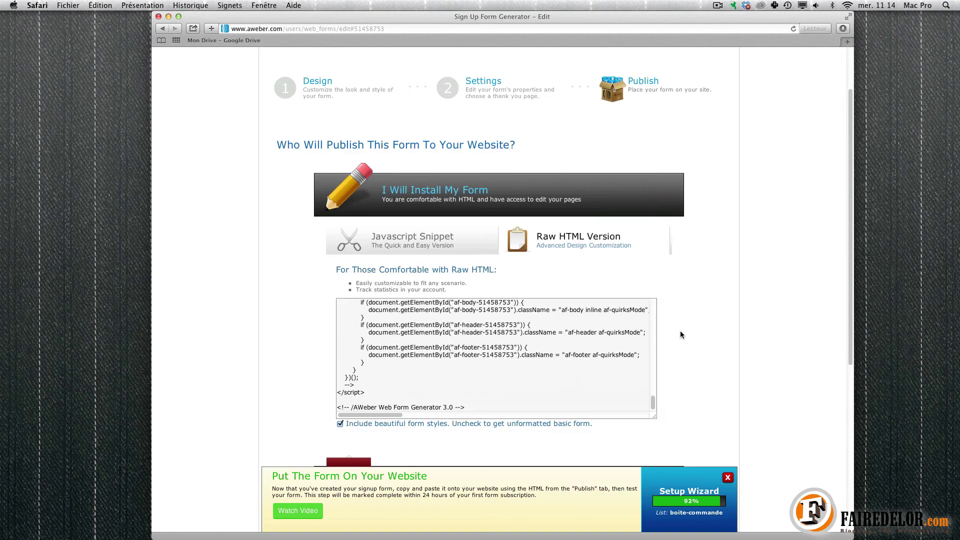
{"action": "left_click", "coordinate": [636, 355]}
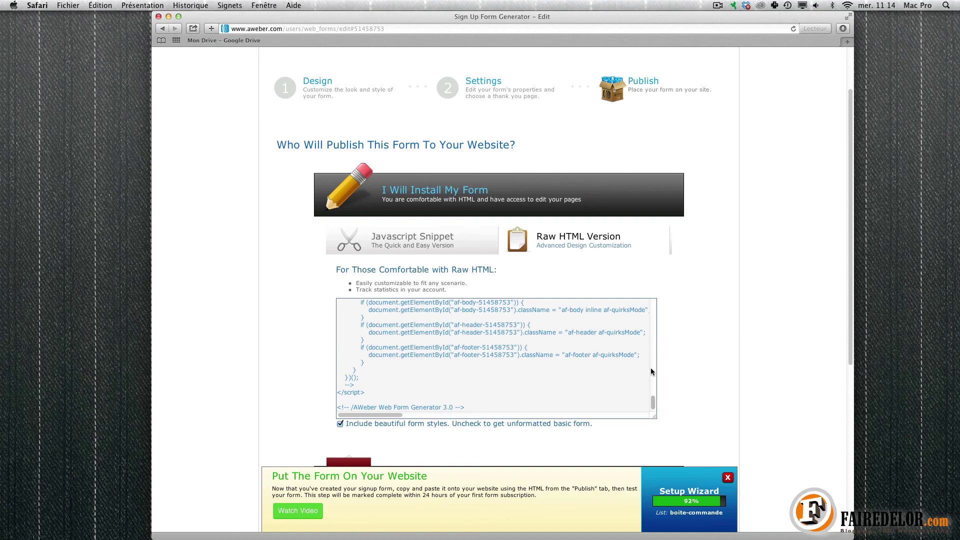
{"action": "scroll", "coordinate": [715, 374], "scroll_direction": "down", "scroll_amount": 3}
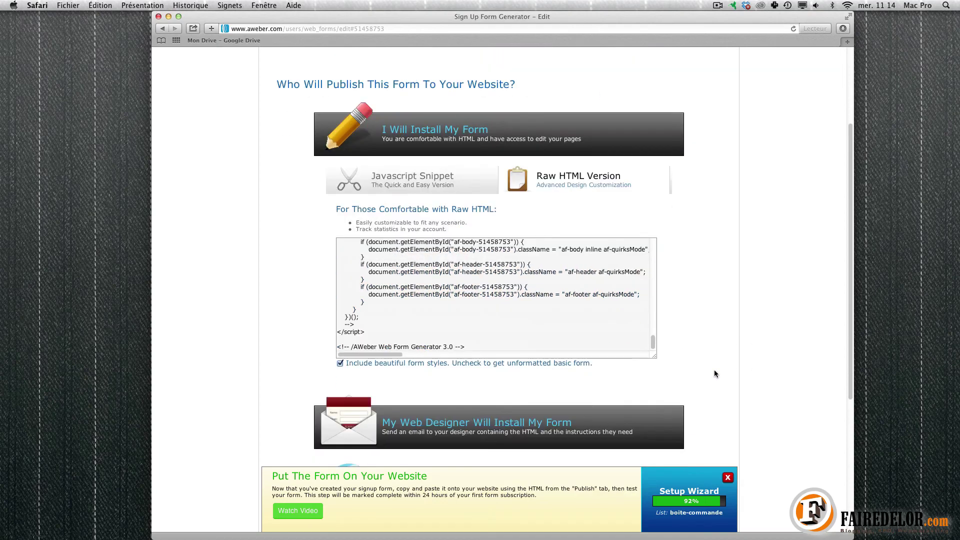
Step: Examine the option for emailing the form's installation instructions to a web designer
{"action": "scroll", "coordinate": [714, 371], "scroll_direction": "down", "scroll_amount": 8}
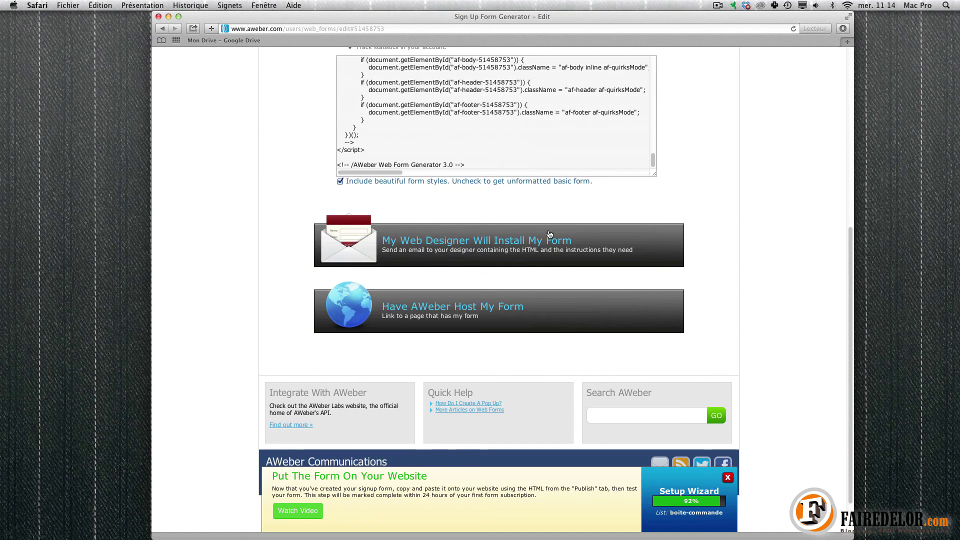
{"action": "left_click", "coordinate": [465, 239]}
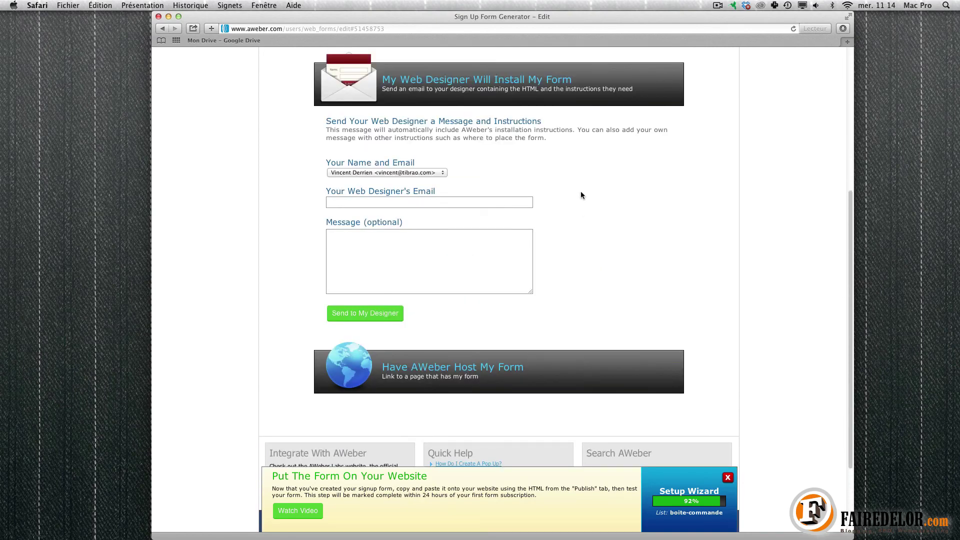
{"action": "left_click", "coordinate": [496, 274]}
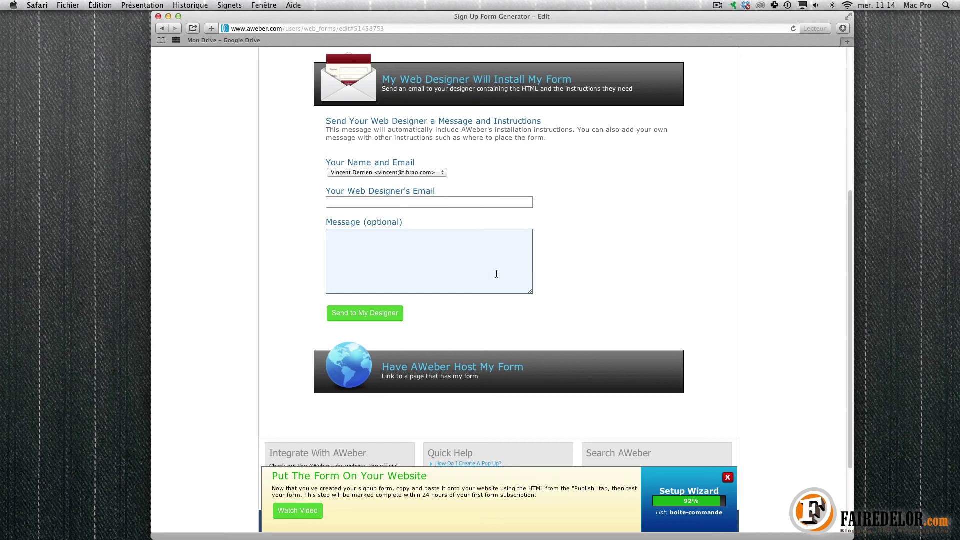
{"action": "left_click", "coordinate": [380, 355]}
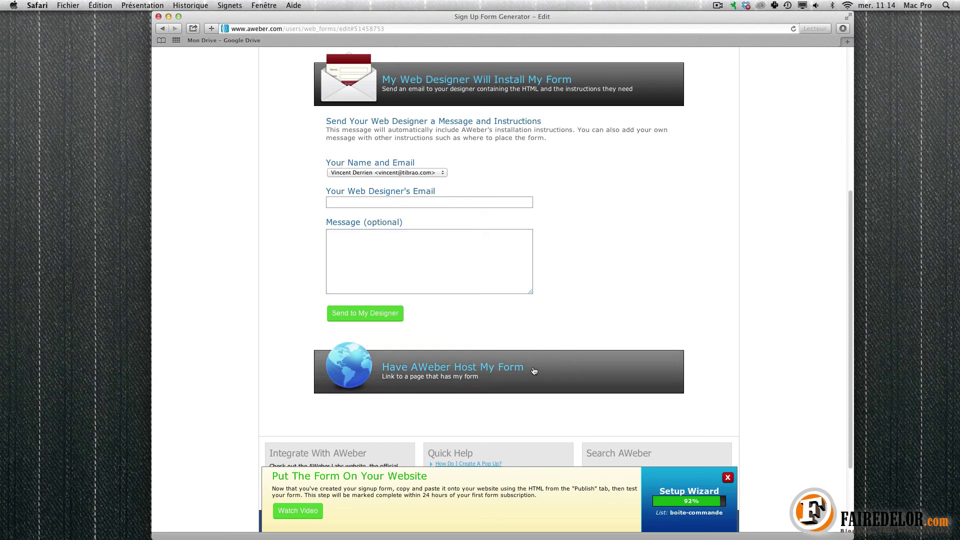
Step: Show the option to have AWeber host the form and select the hosted form's link
{"action": "left_click", "coordinate": [452, 374]}
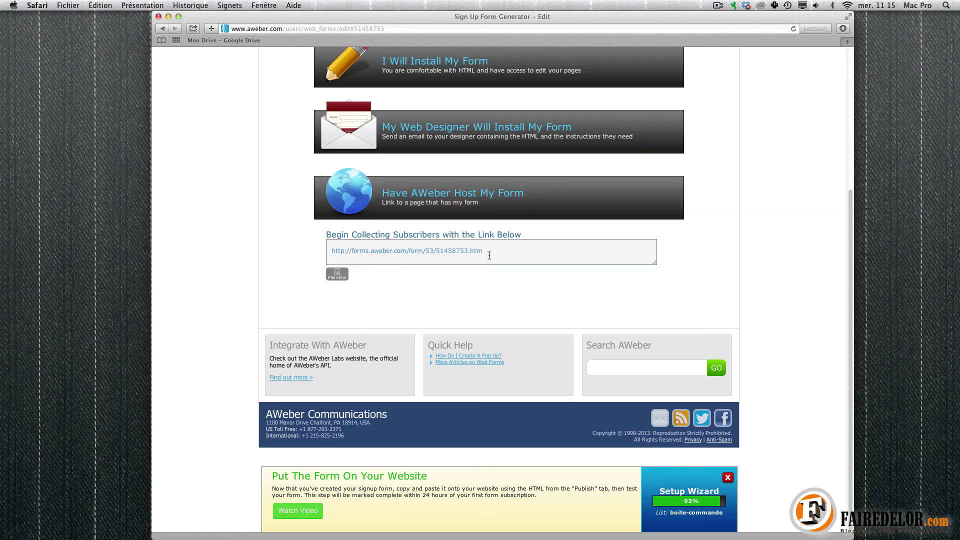
{"action": "left_click_drag", "start_coordinate": [490, 252], "coordinate": [290, 253]}
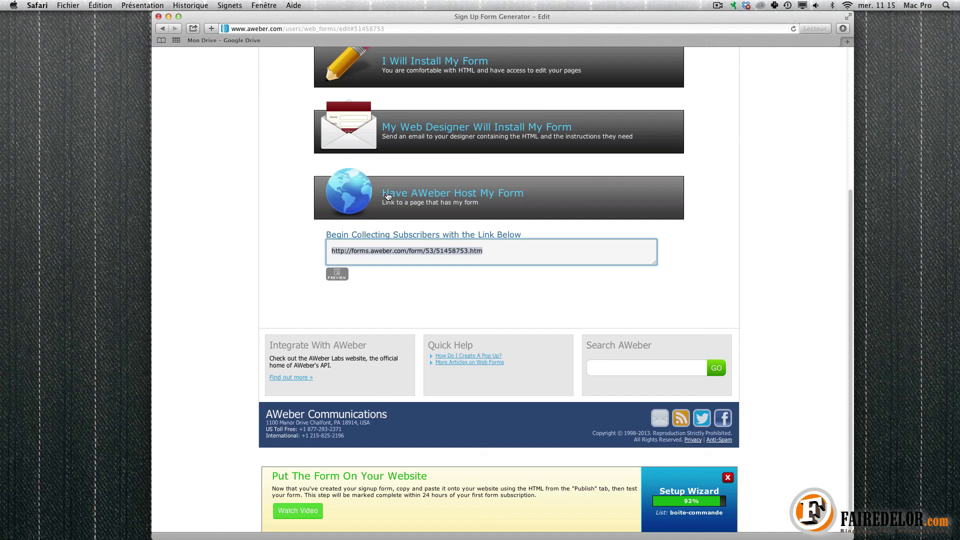
Step: Show the subscriber management options for the boite-commande list
{"action": "scroll", "coordinate": [272, 270], "scroll_direction": "up", "scroll_amount": 3}
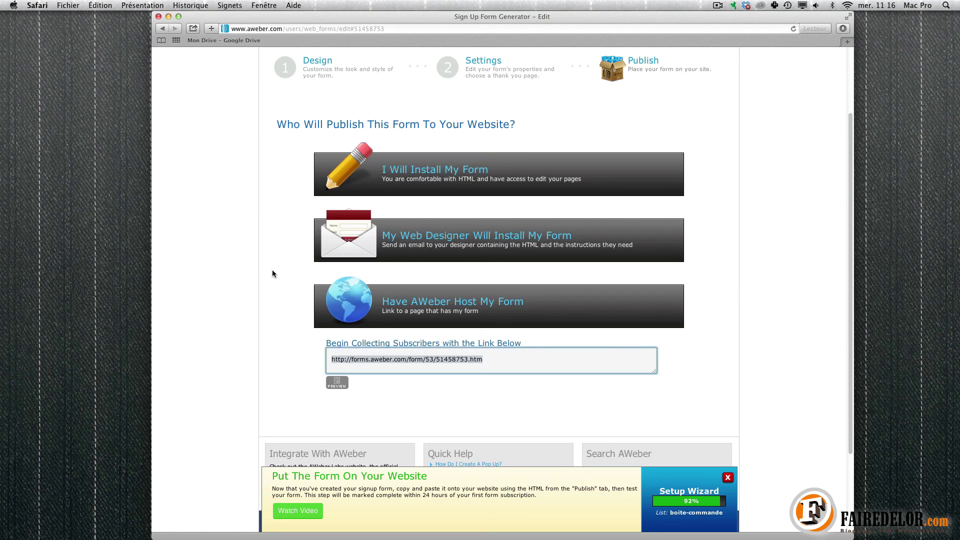
{"action": "scroll", "coordinate": [272, 273], "scroll_direction": "up", "scroll_amount": 2}
{"action": "mouse_move", "coordinate": [470, 82]}
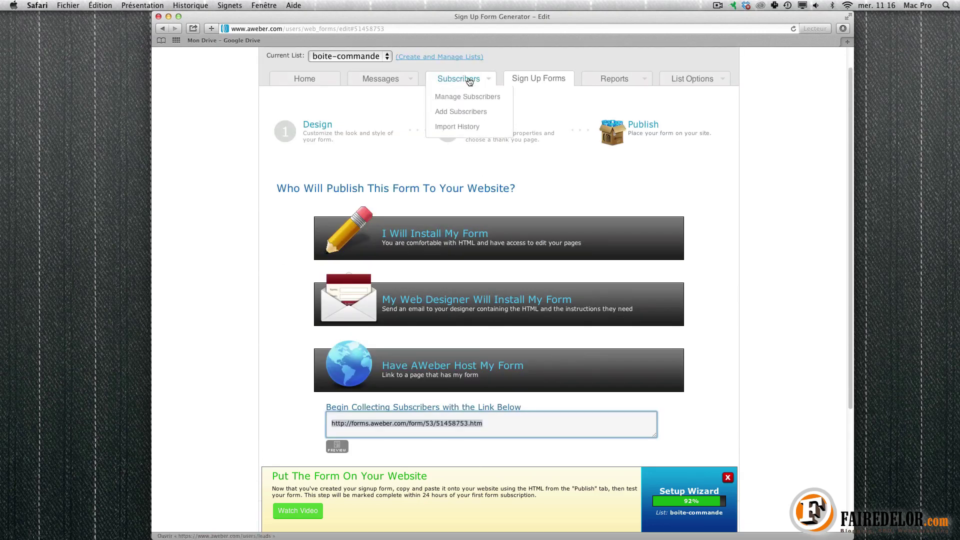